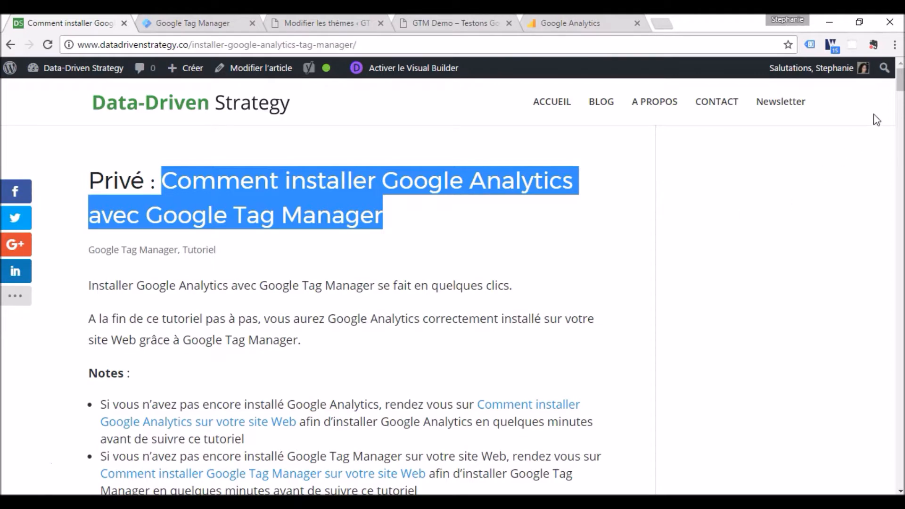
- Read the article's introduction, table of contents and section 1, highlighting the variable name "ID Google Analytics"
{"action": "scroll", "coordinate": [900, 87], "scroll_direction": "down", "scroll_amount": 2}
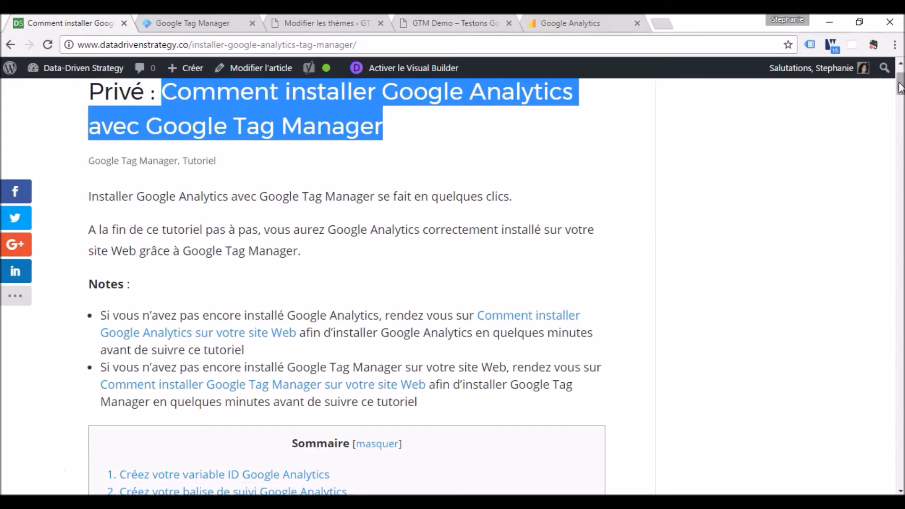
{"action": "scroll", "coordinate": [900, 87], "scroll_direction": "down", "scroll_amount": 5}
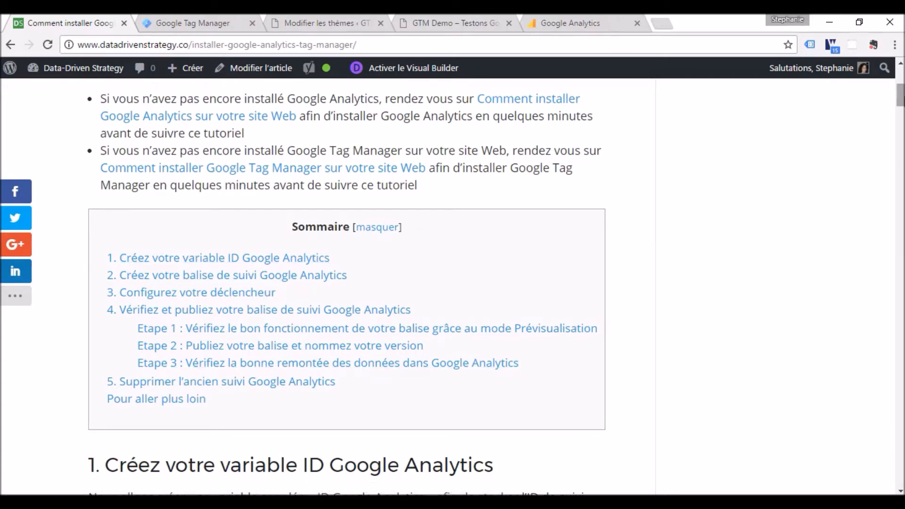
{"action": "left_click_drag", "start_coordinate": [902, 100], "coordinate": [903, 114]}
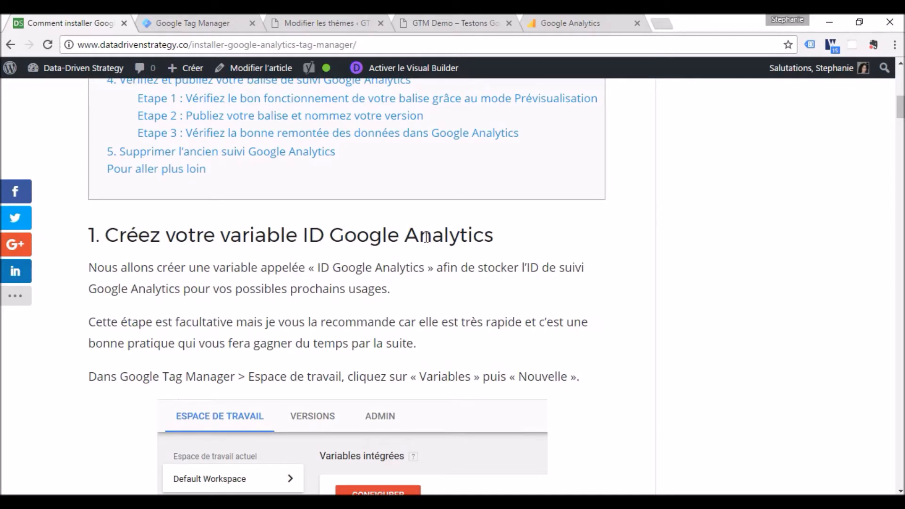
{"action": "left_click_drag", "start_coordinate": [426, 272], "coordinate": [318, 268]}
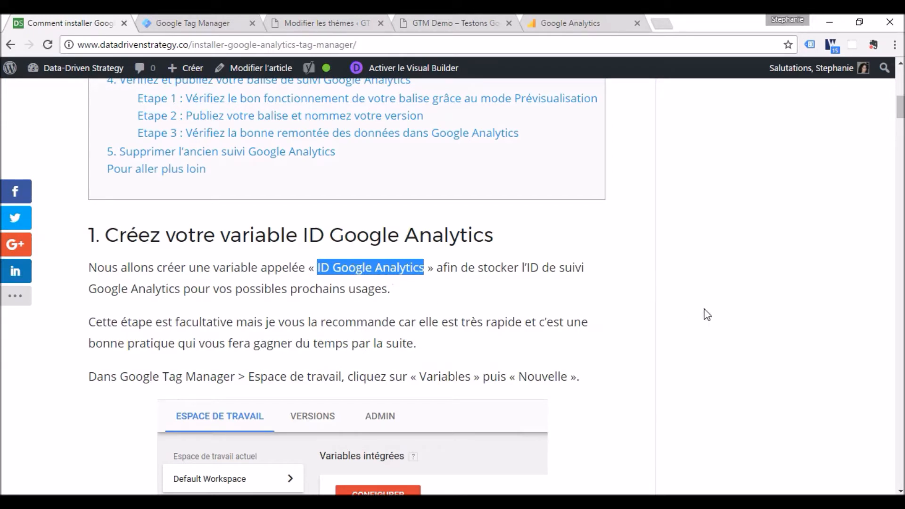
{"action": "scroll", "coordinate": [390, 226], "scroll_direction": "down", "scroll_amount": 2}
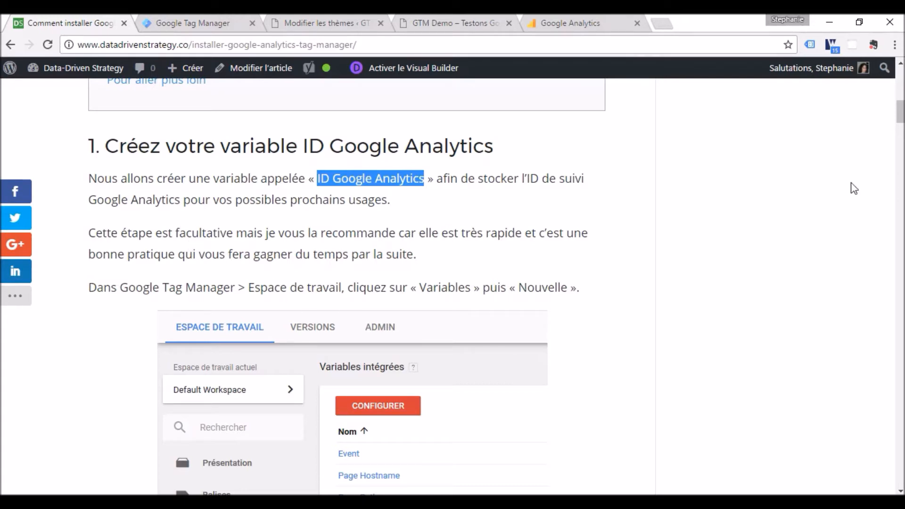
{"action": "scroll", "coordinate": [491, 287], "scroll_direction": "down", "scroll_amount": 2}
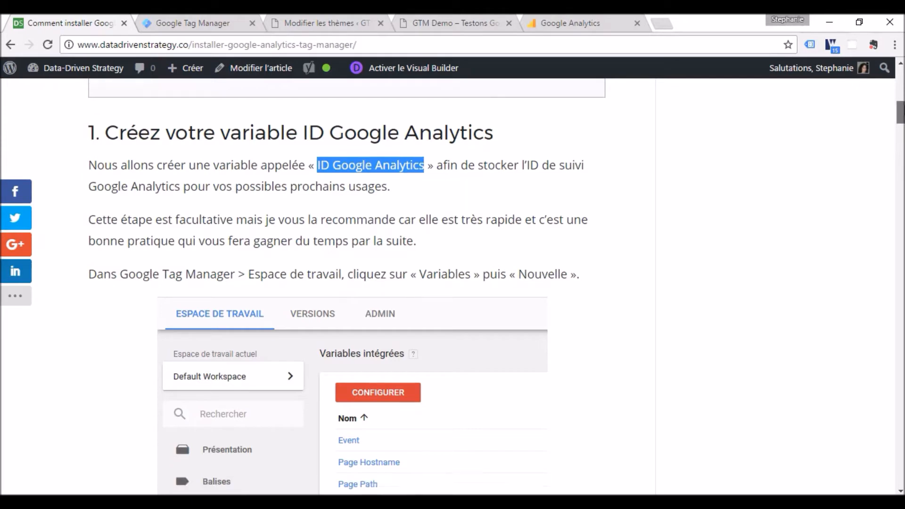
{"action": "left_click_drag", "start_coordinate": [900, 116], "coordinate": [900, 117]}
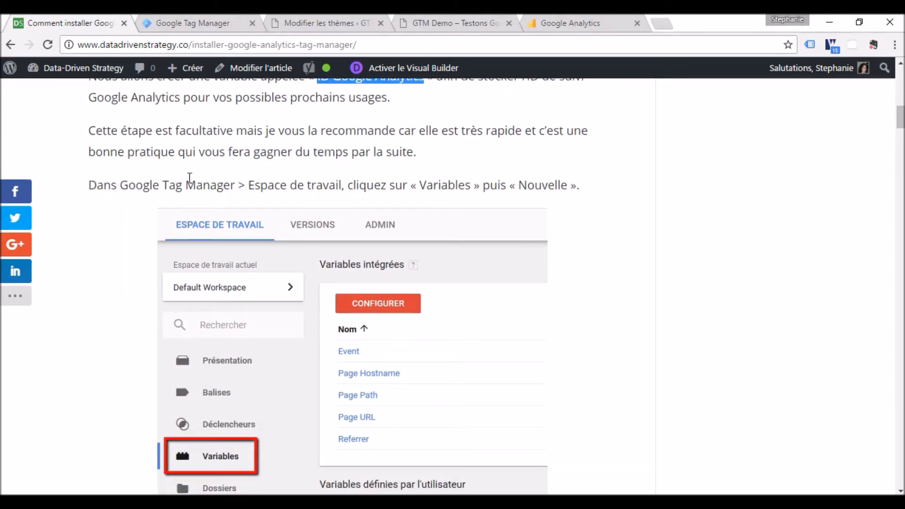
- Switch to Google Tag Manager and start a new user-defined variable named "ID Google Analytics"
{"action": "left_click", "coordinate": [203, 21]}
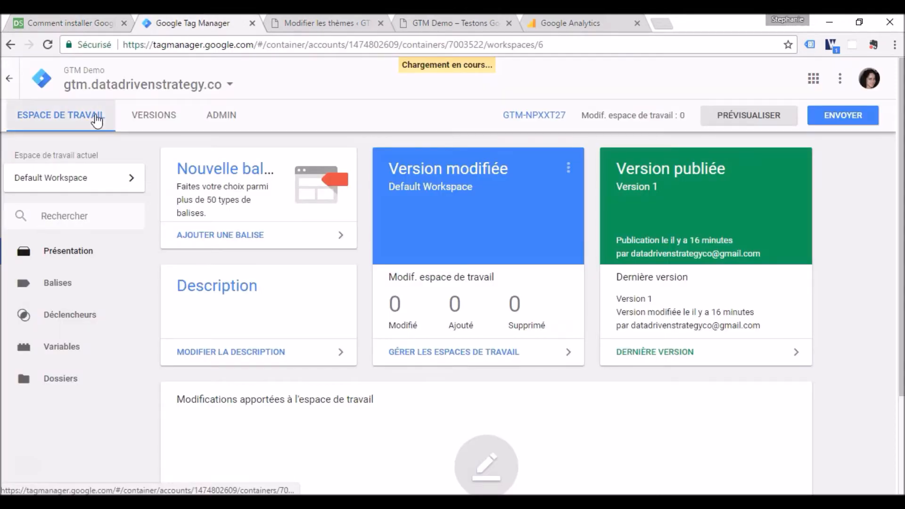
{"action": "left_click", "coordinate": [62, 347]}
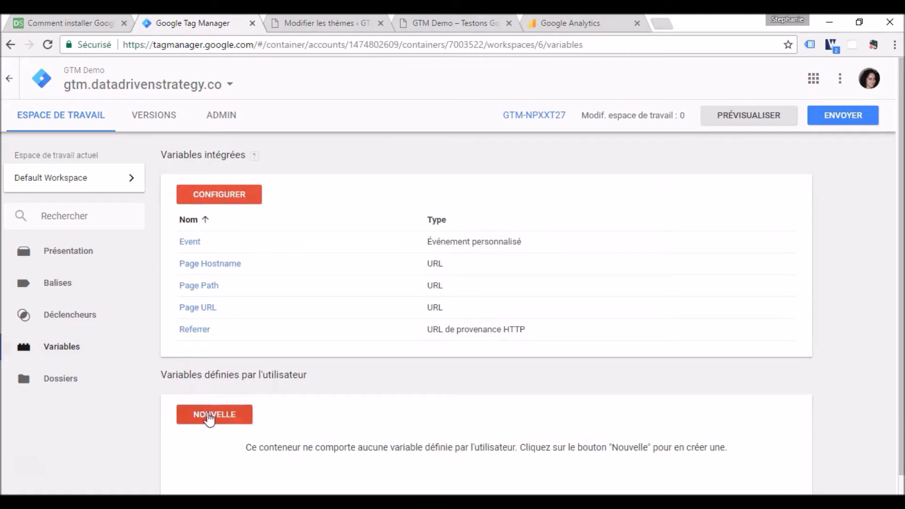
{"action": "left_click", "coordinate": [209, 416]}
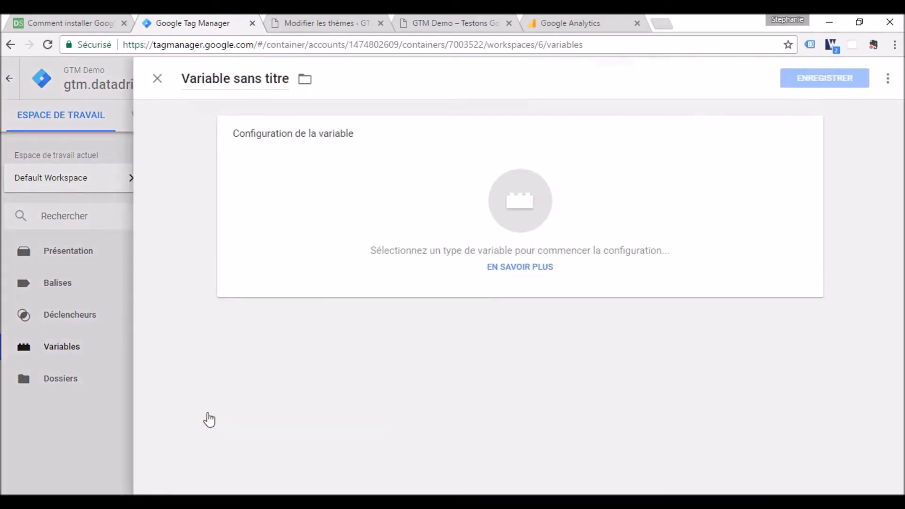
{"action": "left_click", "coordinate": [219, 79]}
{"action": "left_click_drag", "start_coordinate": [182, 79], "coordinate": [351, 114]}
{"action": "type", "text": "ID G"}
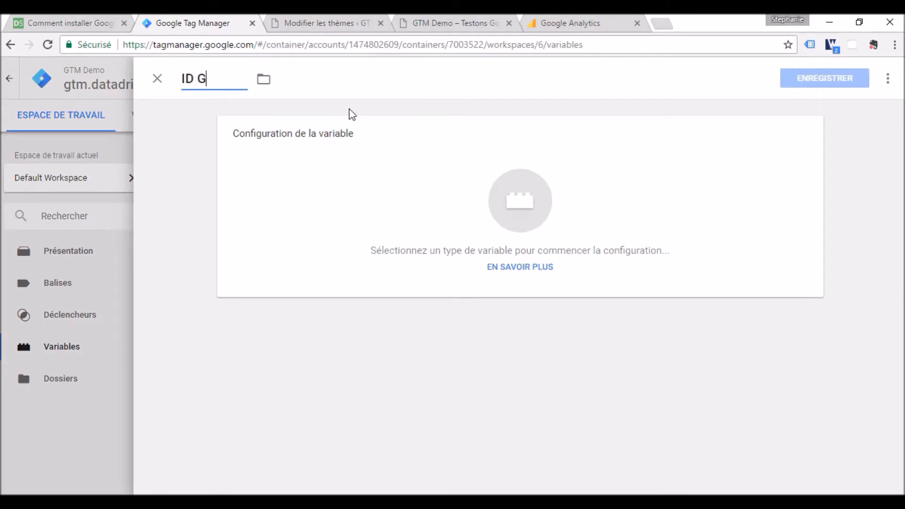
{"action": "type", "text": "oogle Analytics"}
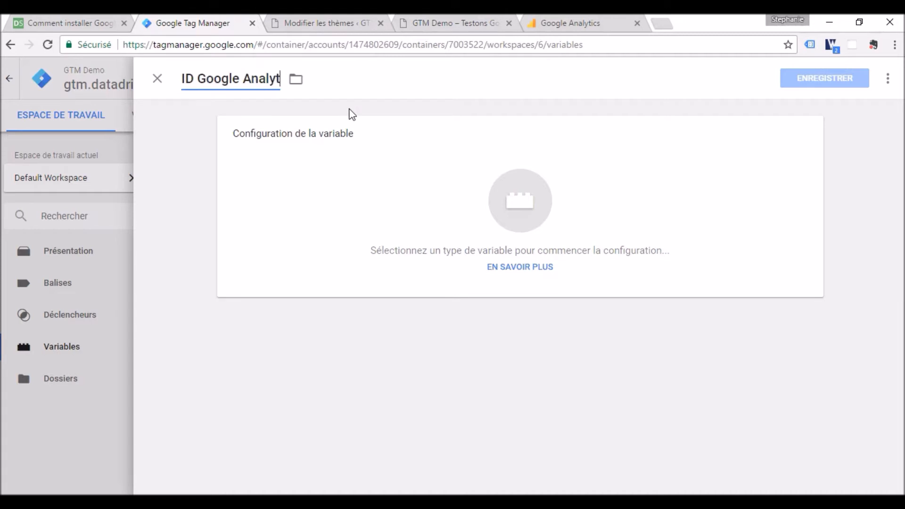
- Set the variable's type to Constant and activate its value field
{"action": "left_click", "coordinate": [522, 217]}
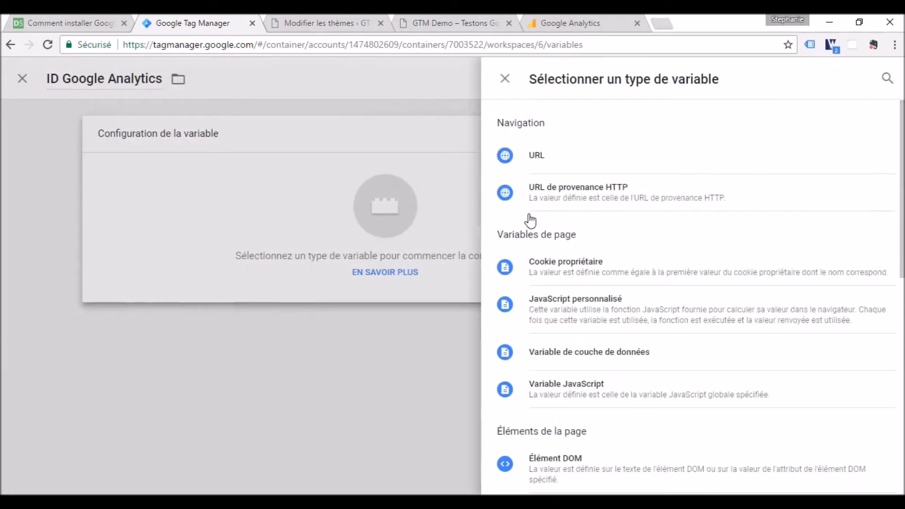
{"action": "scroll", "coordinate": [675, 307], "scroll_direction": "down", "scroll_amount": 6}
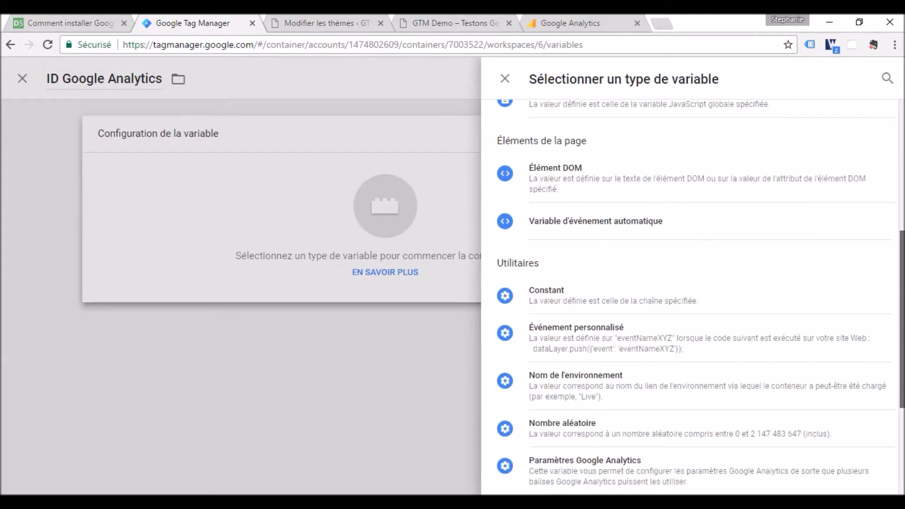
{"action": "left_click", "coordinate": [607, 296]}
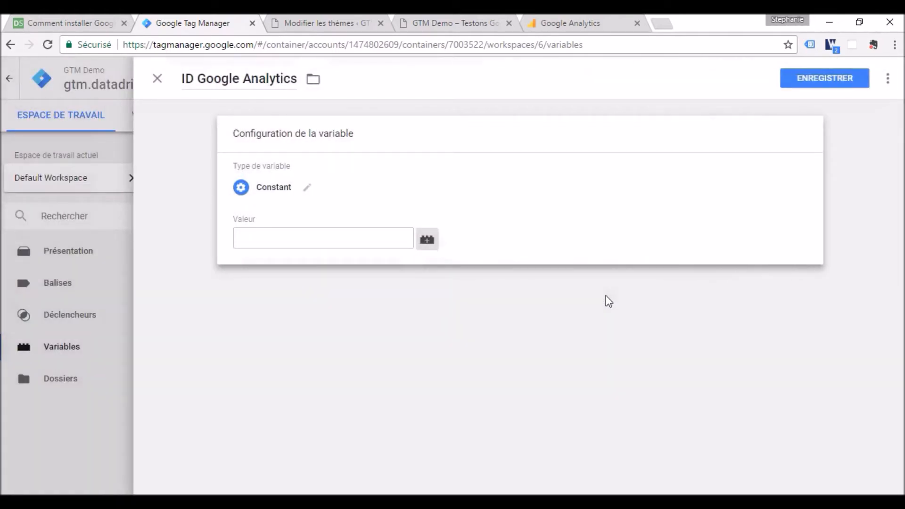
{"action": "left_click", "coordinate": [383, 242]}
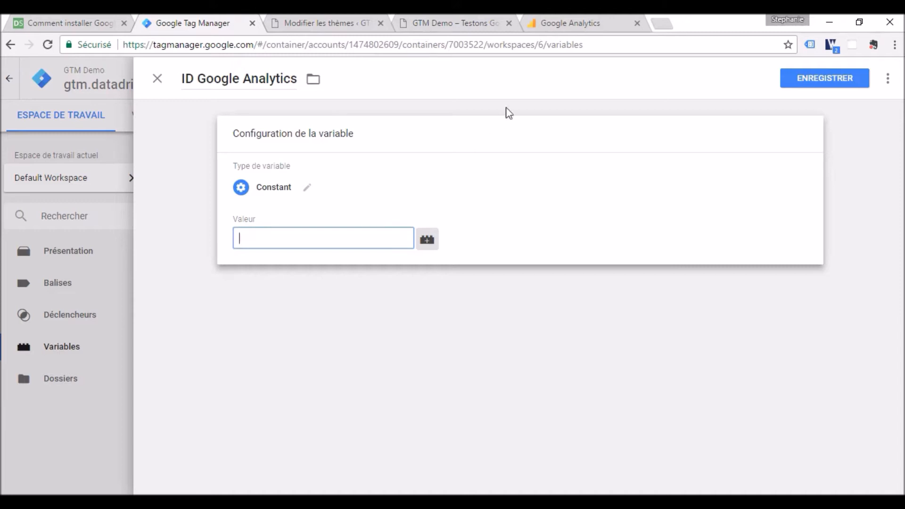
- Switch to Google Analytics, open the GTM Demo property's settings and copy its tracking ID
{"action": "left_click", "coordinate": [565, 24]}
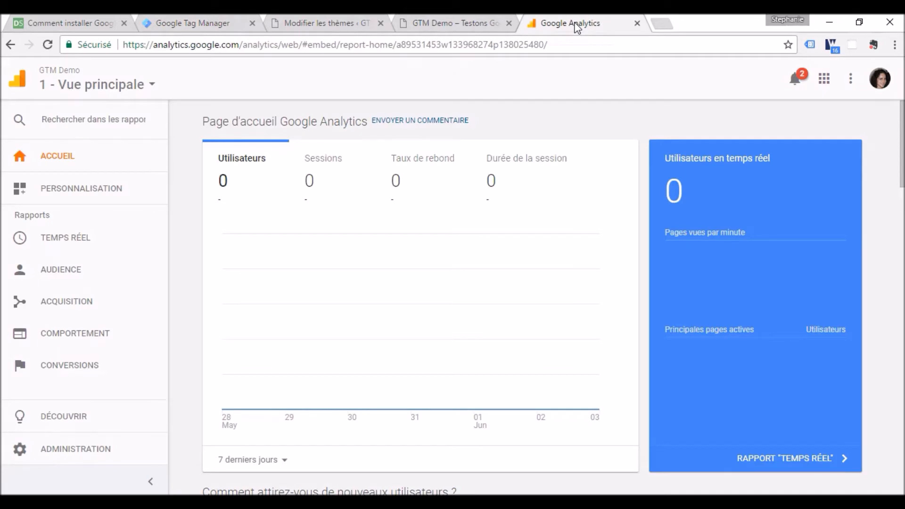
{"action": "left_click", "coordinate": [116, 451]}
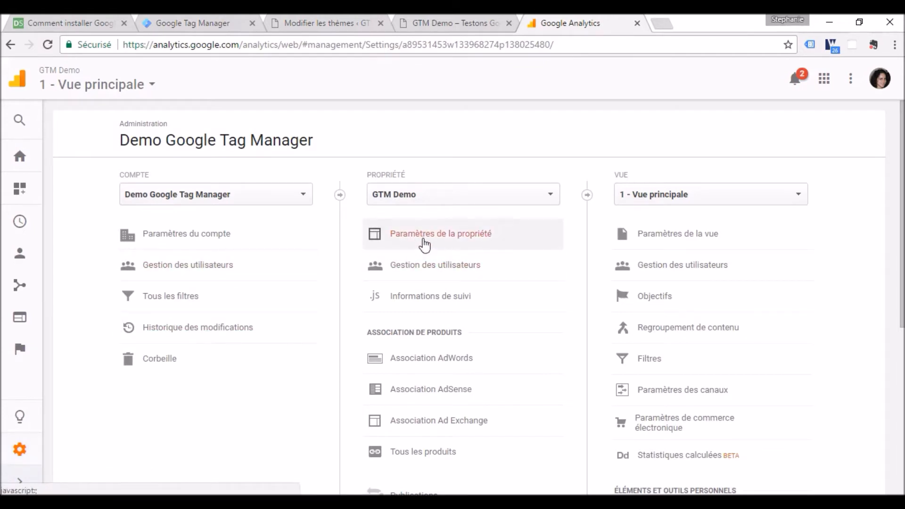
{"action": "left_click", "coordinate": [450, 243]}
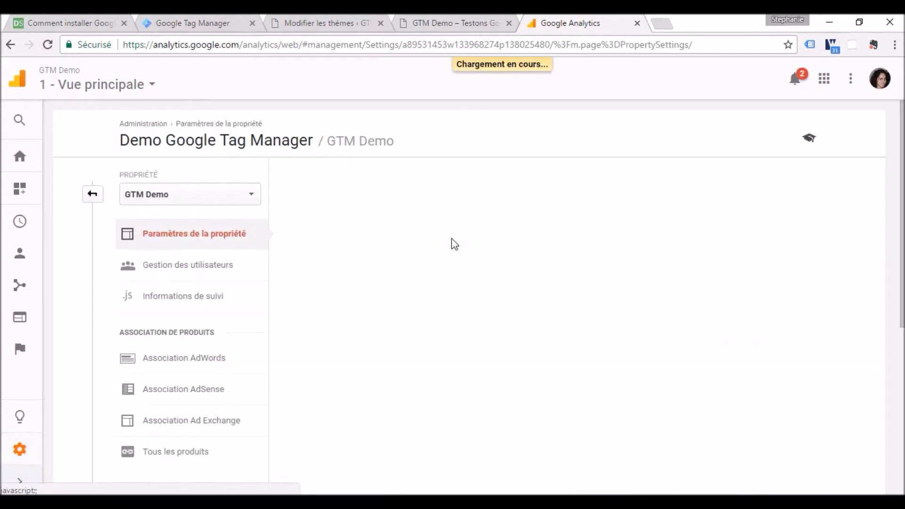
{"action": "left_click_drag", "start_coordinate": [350, 249], "coordinate": [284, 249]}
{"action": "key", "text": "ctrl+c"}
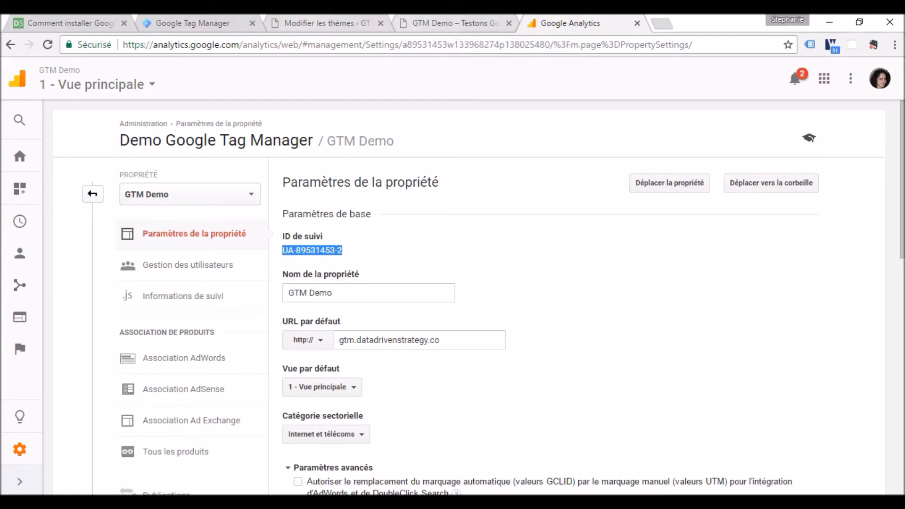
- Return to Google Tag Manager, paste the tracking ID as the variable's value and save the variable
{"action": "left_click", "coordinate": [208, 23]}
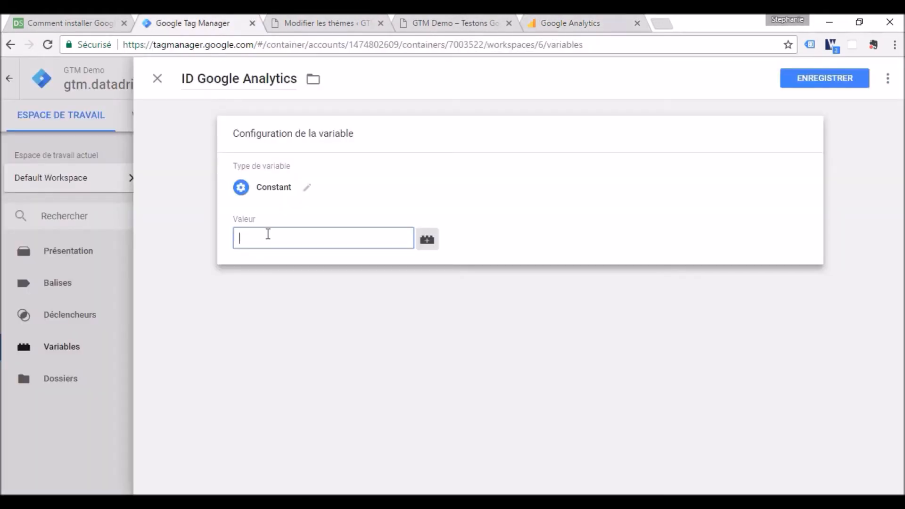
{"action": "key", "text": "ctrl+v"}
{"action": "left_click", "coordinate": [818, 82]}
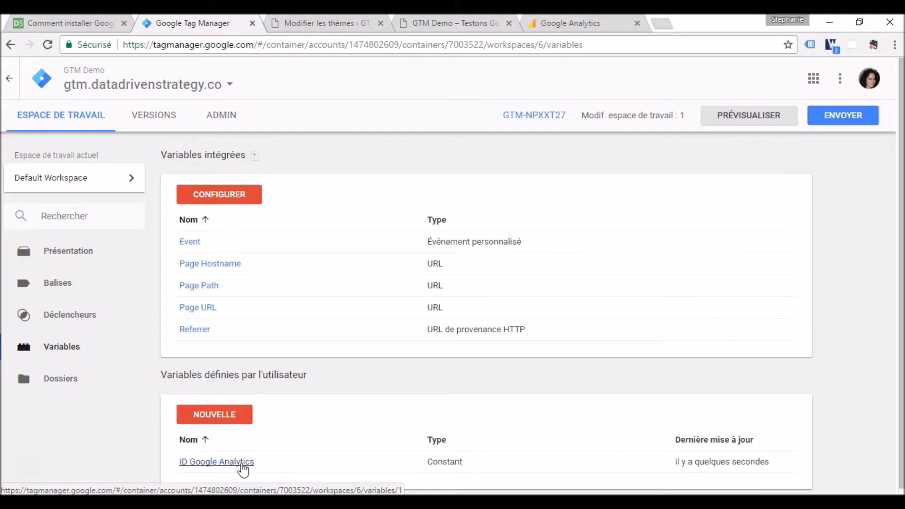
- Switch to the tutorial article and read how section 2 begins creating the Google Analytics tracking tag
{"action": "left_click", "coordinate": [73, 18]}
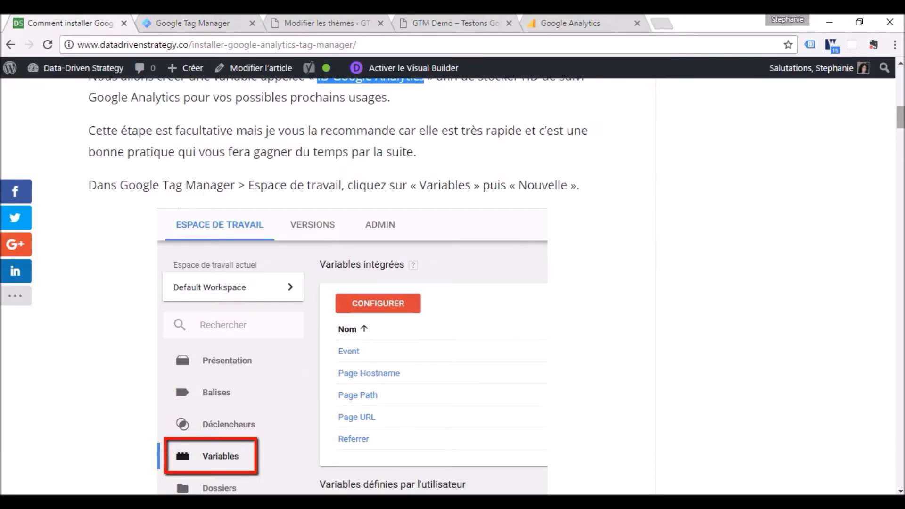
{"action": "scroll", "coordinate": [637, 287], "scroll_direction": "down", "scroll_amount": 7}
{"action": "scroll", "coordinate": [492, 287], "scroll_direction": "down", "scroll_amount": 9}
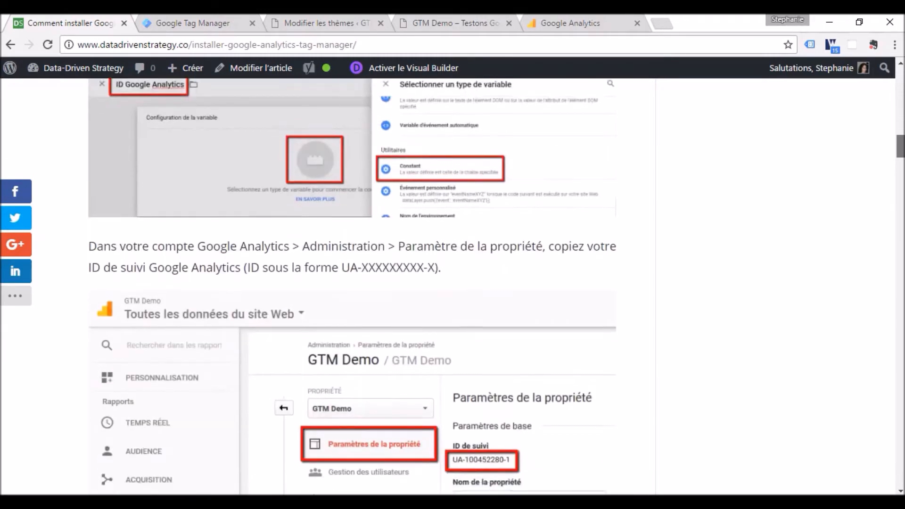
{"action": "scroll", "coordinate": [351, 287], "scroll_direction": "down", "scroll_amount": 13}
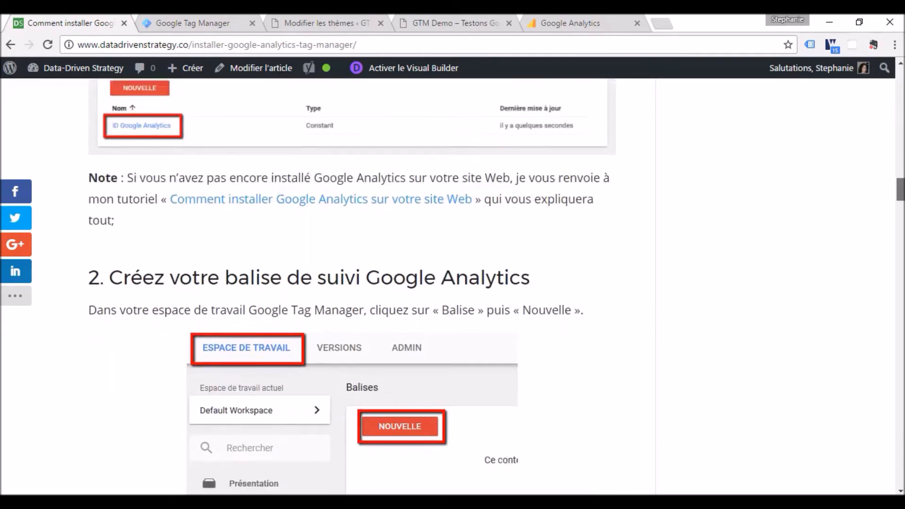
{"action": "scroll", "coordinate": [519, 196], "scroll_direction": "down", "scroll_amount": 2}
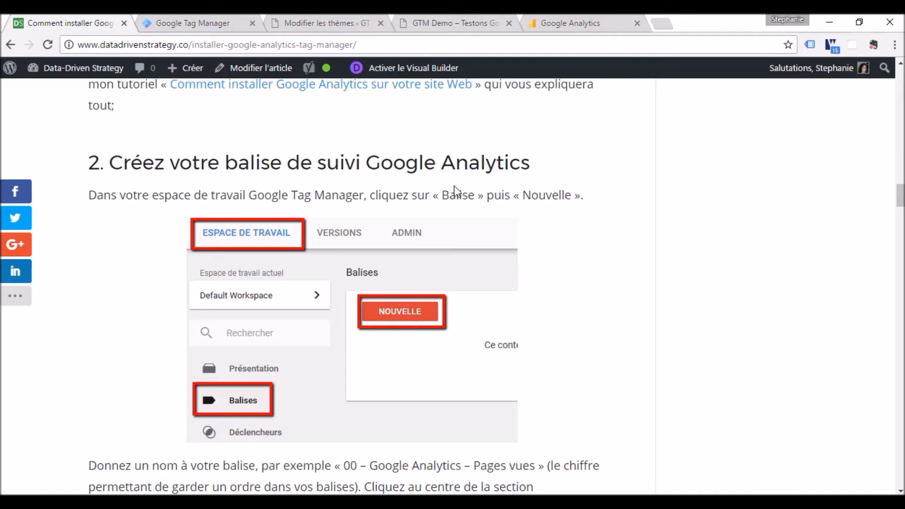
- Switch to Google Tag Manager and start a new tag in the Default Workspace
{"action": "left_click", "coordinate": [207, 23]}
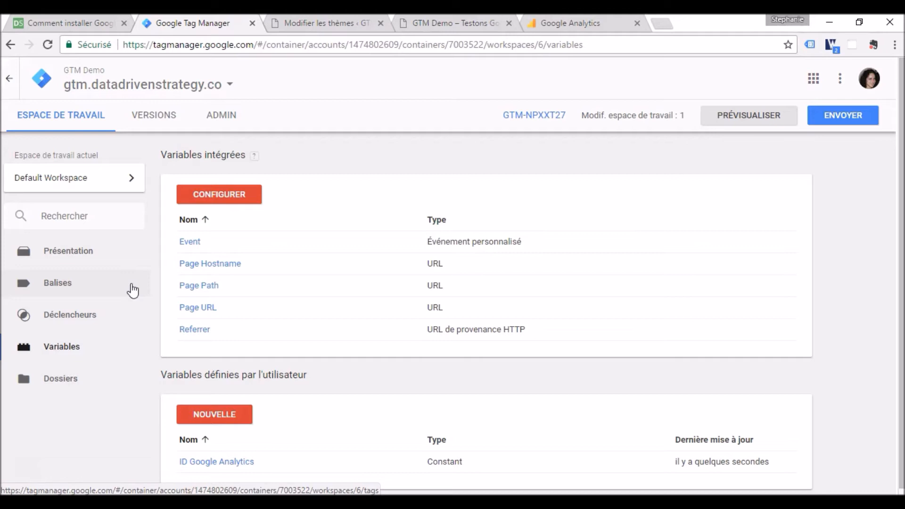
{"action": "left_click", "coordinate": [79, 287]}
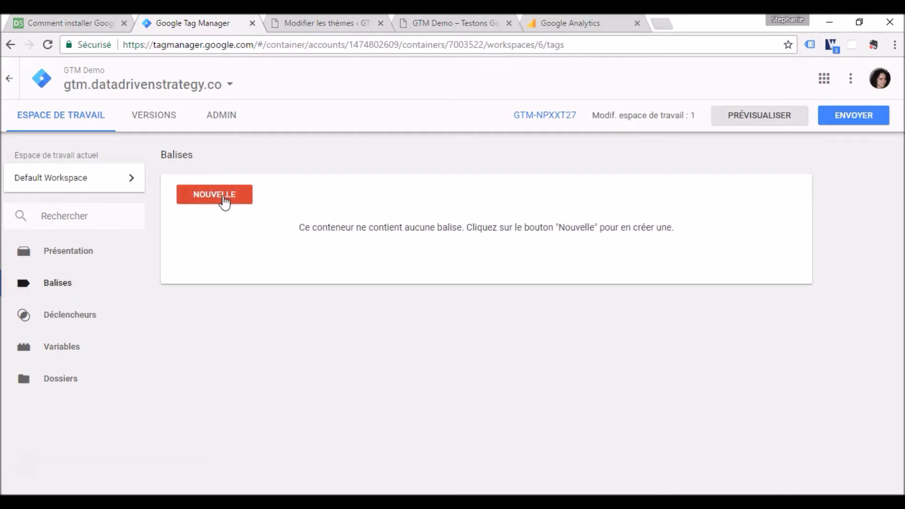
{"action": "left_click", "coordinate": [224, 200]}
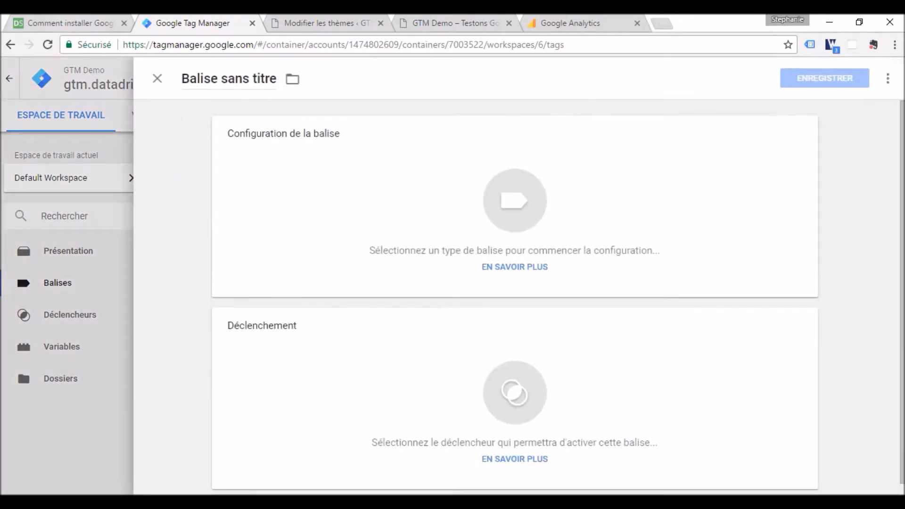
- Read the article's tag setup instructions, highlighting the name "00 – Google Analytics – Pages vues", and return to the untitled tag in Google Tag Manager
{"action": "left_click", "coordinate": [91, 23]}
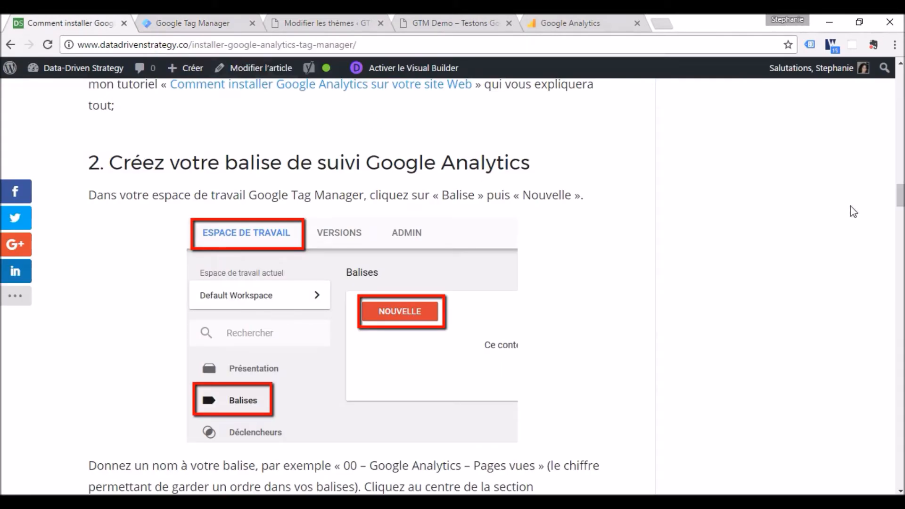
{"action": "scroll", "coordinate": [452, 283], "scroll_direction": "down", "scroll_amount": 3}
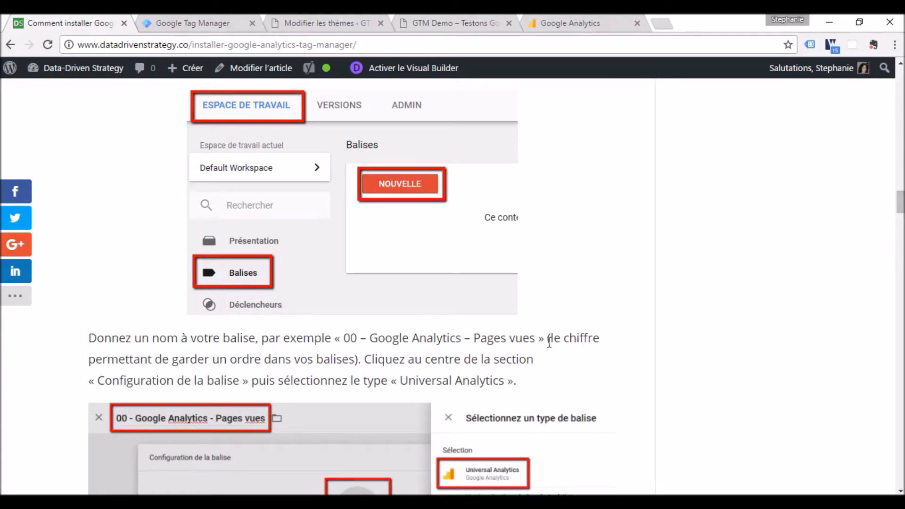
{"action": "left_click_drag", "start_coordinate": [535, 339], "coordinate": [343, 340]}
{"action": "key", "text": "ctrl+c"}
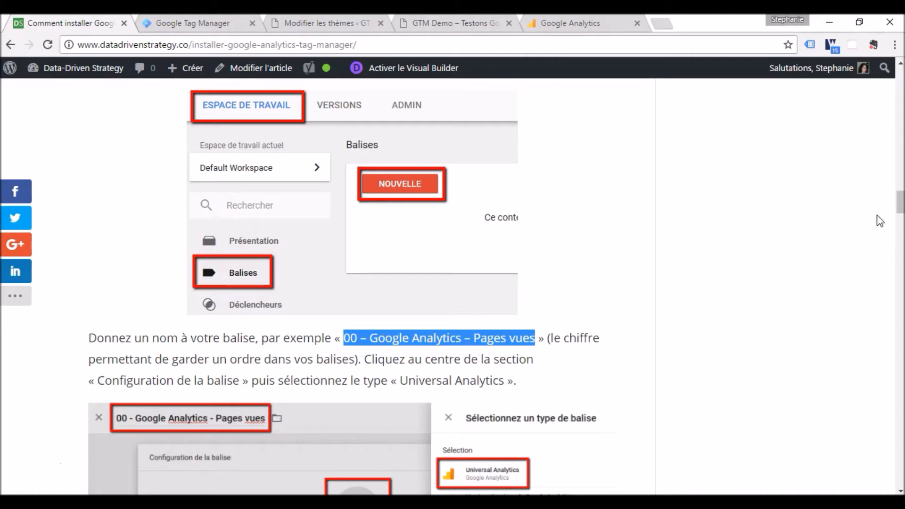
{"action": "left_click_drag", "start_coordinate": [900, 210], "coordinate": [901, 220]}
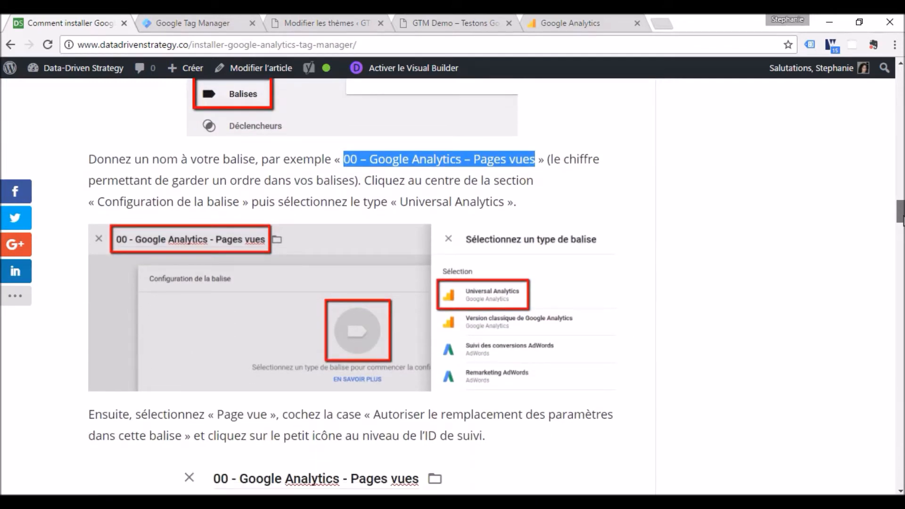
{"action": "left_click_drag", "start_coordinate": [902, 220], "coordinate": [901, 222]}
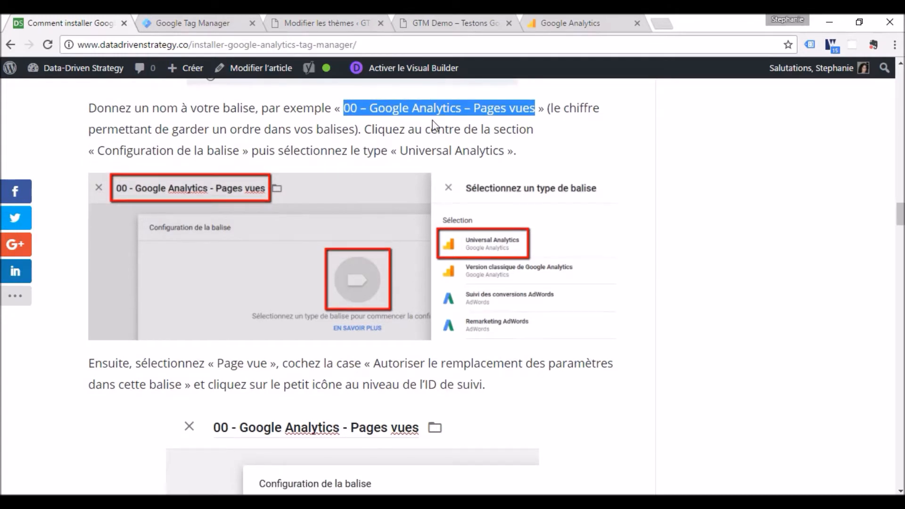
{"action": "left_click", "coordinate": [173, 23]}
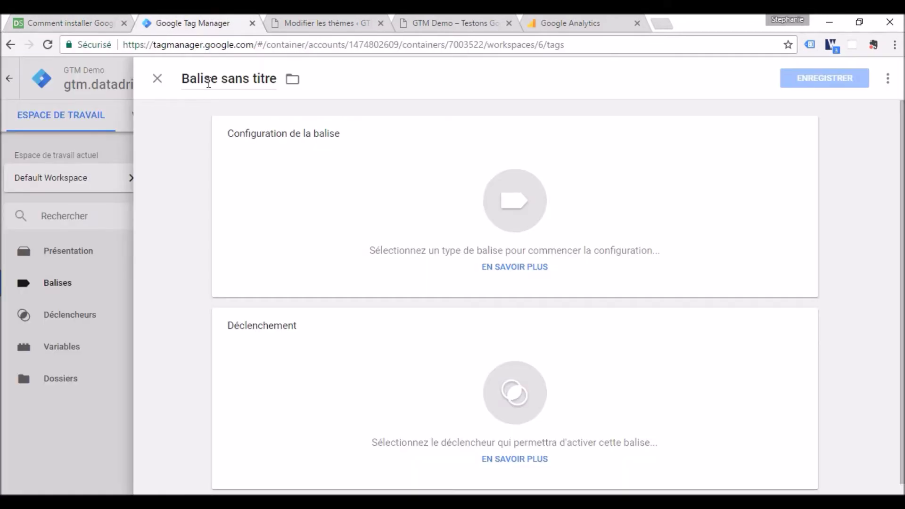
- Name the new tag "00 – Google Analytics – Pages vues" and set its tag type to Universal Analytics
{"action": "left_click_drag", "start_coordinate": [184, 83], "coordinate": [370, 89]}
{"action": "key", "text": "ctrl+v"}
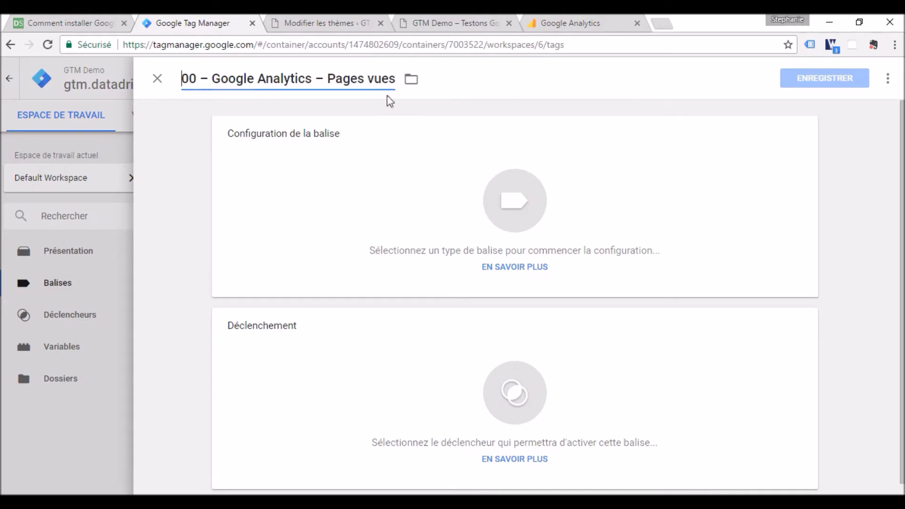
{"action": "left_click", "coordinate": [503, 211]}
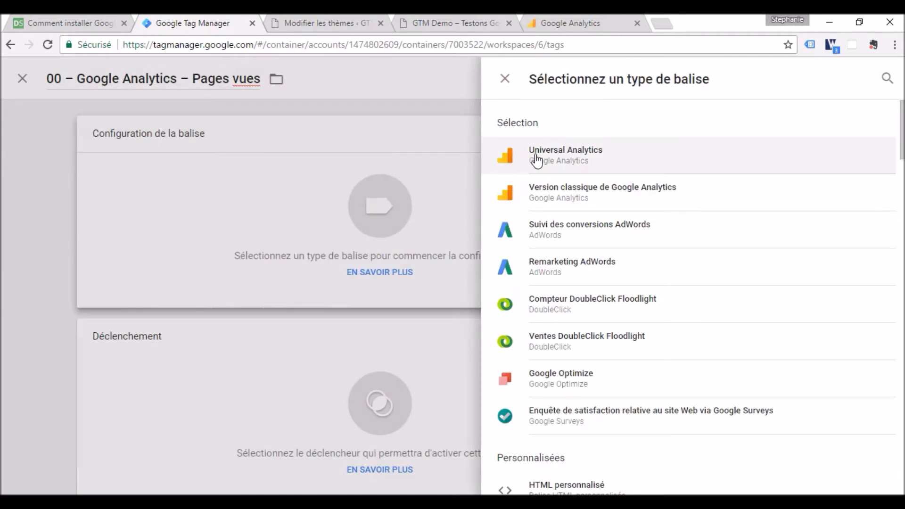
{"action": "left_click", "coordinate": [583, 159]}
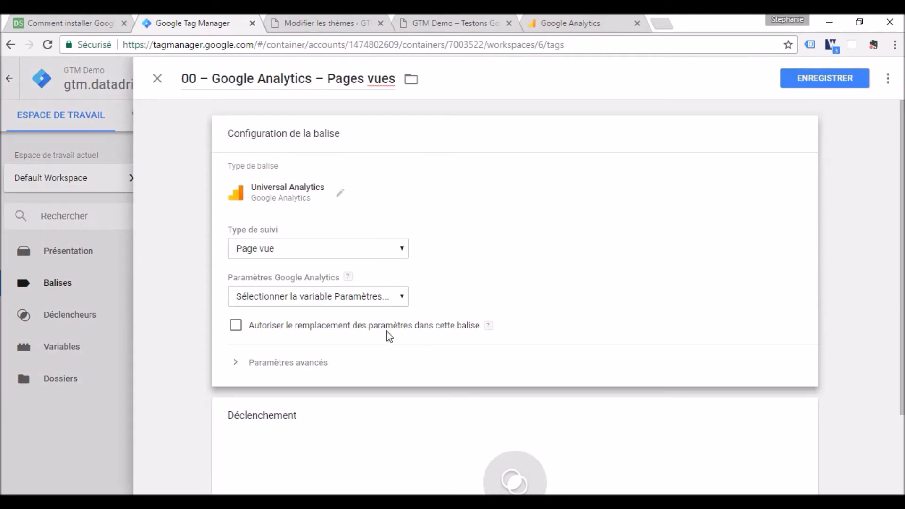
- Allow overriding the settings in this tag and use the "ID Google Analytics" variable as its tracking ID
{"action": "left_click", "coordinate": [235, 326]}
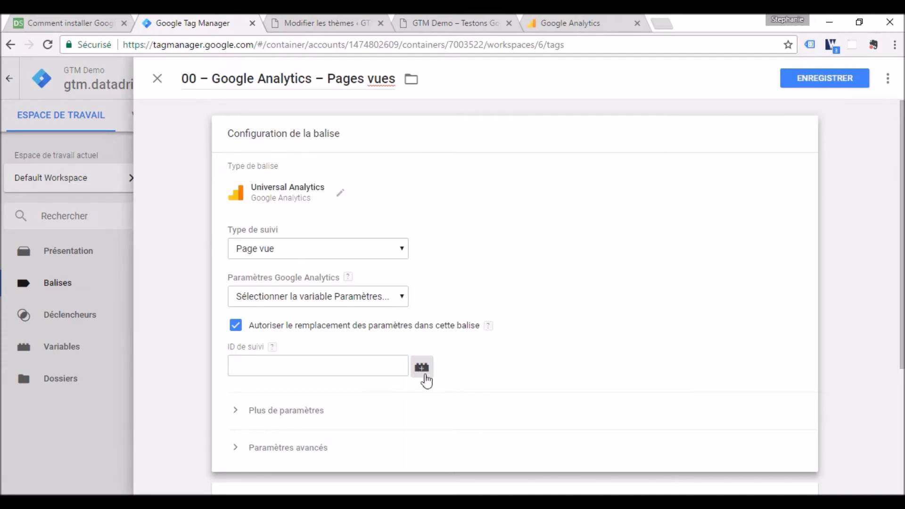
{"action": "left_click", "coordinate": [422, 367]}
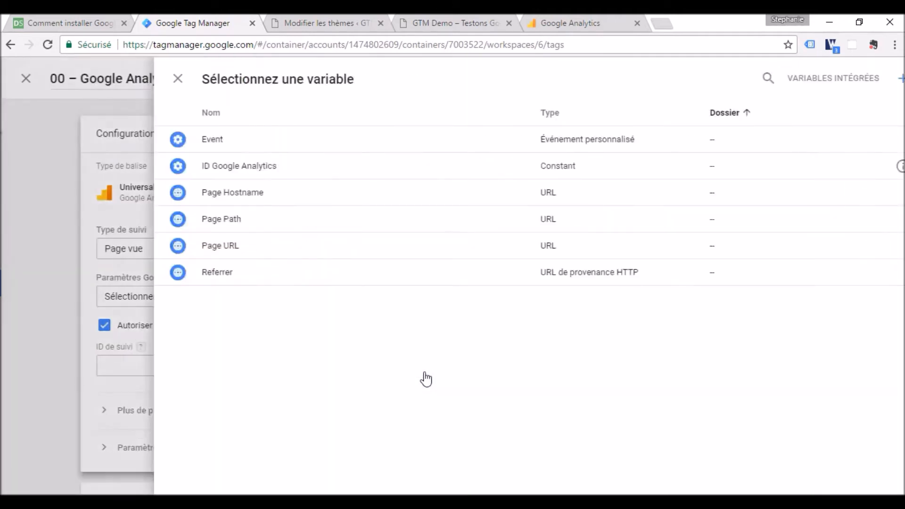
{"action": "left_click", "coordinate": [264, 169]}
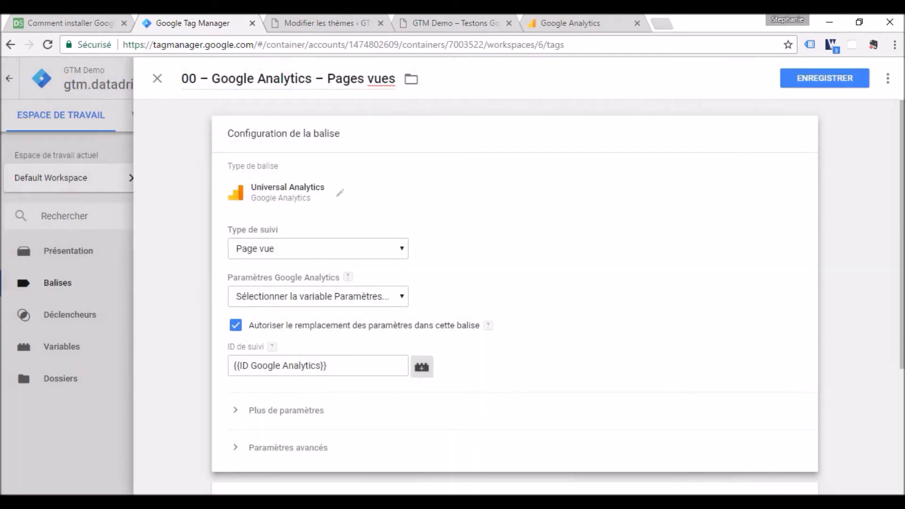
{"action": "left_click_drag", "start_coordinate": [902, 264], "coordinate": [902, 362]}
- Switch to the tutorial article and read section 3 on configuring the tag's trigger
{"action": "left_click", "coordinate": [94, 17]}
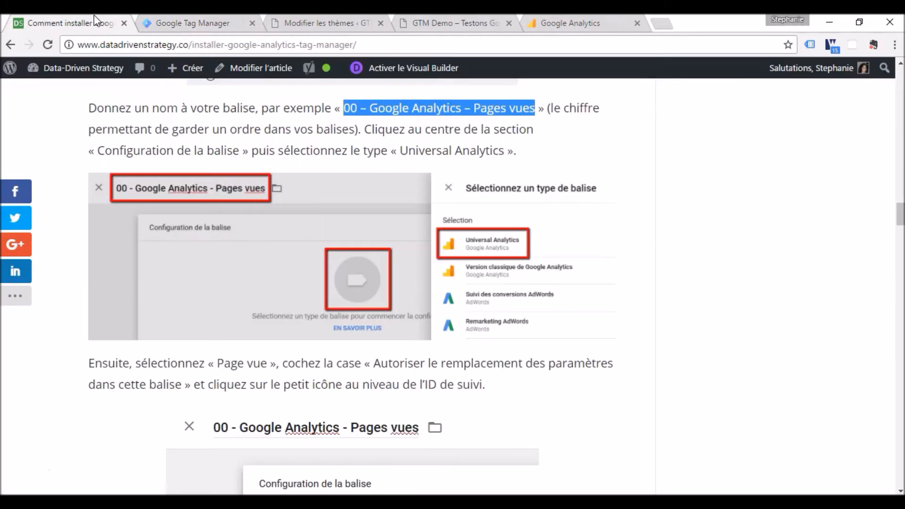
{"action": "scroll", "coordinate": [350, 258], "scroll_direction": "down", "scroll_amount": 10}
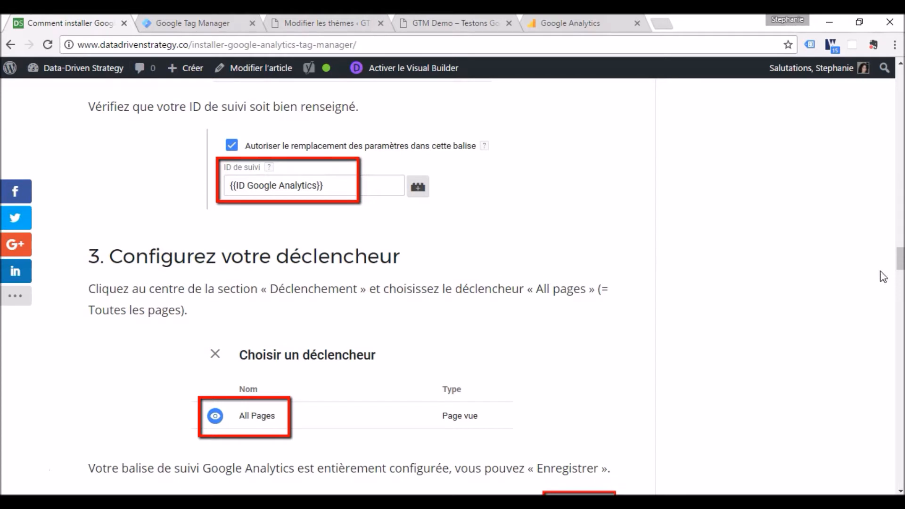
{"action": "scroll", "coordinate": [900, 264], "scroll_direction": "down", "scroll_amount": 1}
{"action": "scroll", "coordinate": [900, 264], "scroll_direction": "down", "scroll_amount": 3}
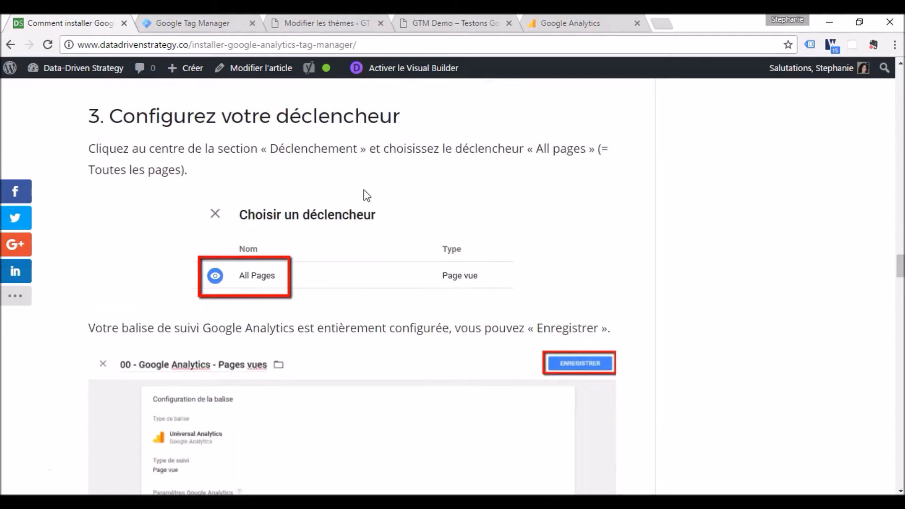
- Return to Google Tag Manager, assign the All Pages trigger to the tag and save the tag
{"action": "left_click", "coordinate": [203, 22]}
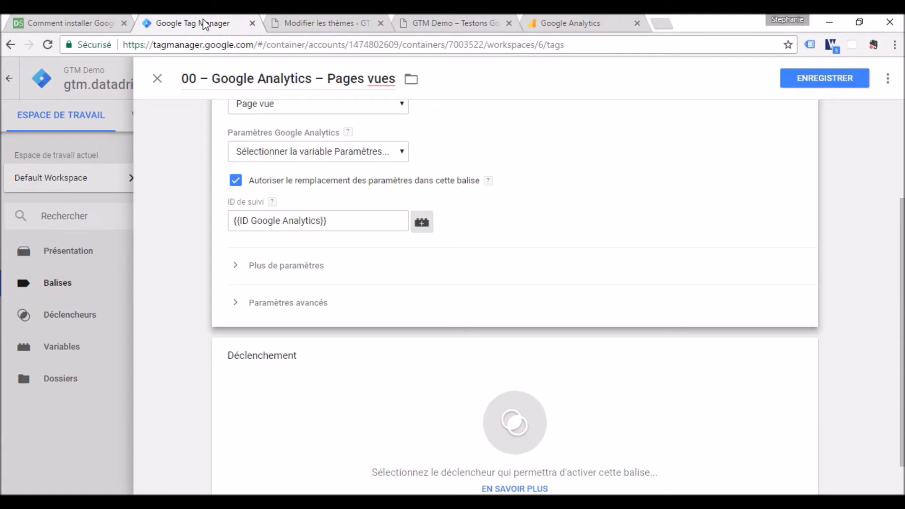
{"action": "left_click", "coordinate": [519, 445]}
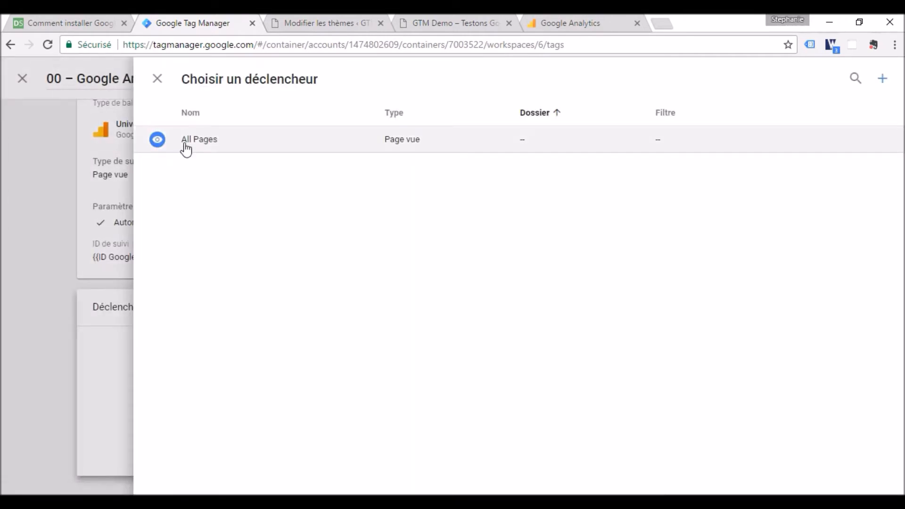
{"action": "left_click", "coordinate": [222, 146]}
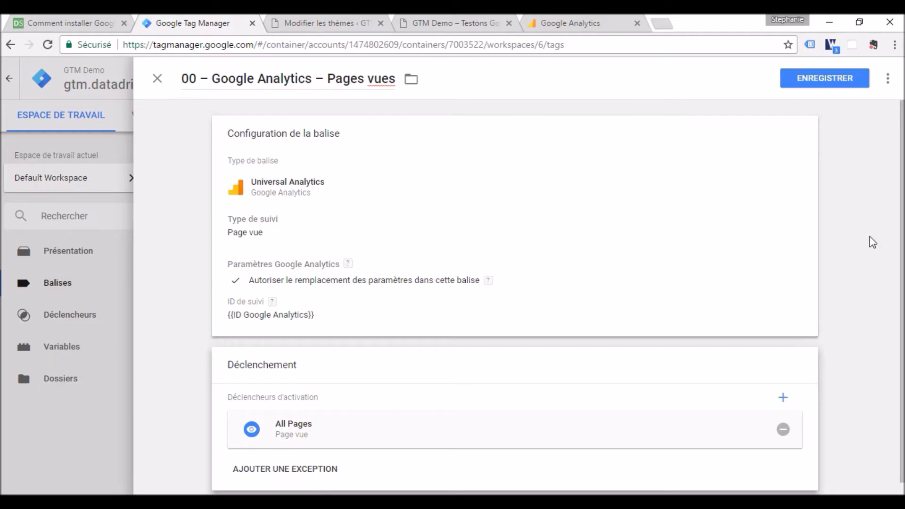
{"action": "scroll", "coordinate": [871, 240], "scroll_direction": "down", "scroll_amount": 1}
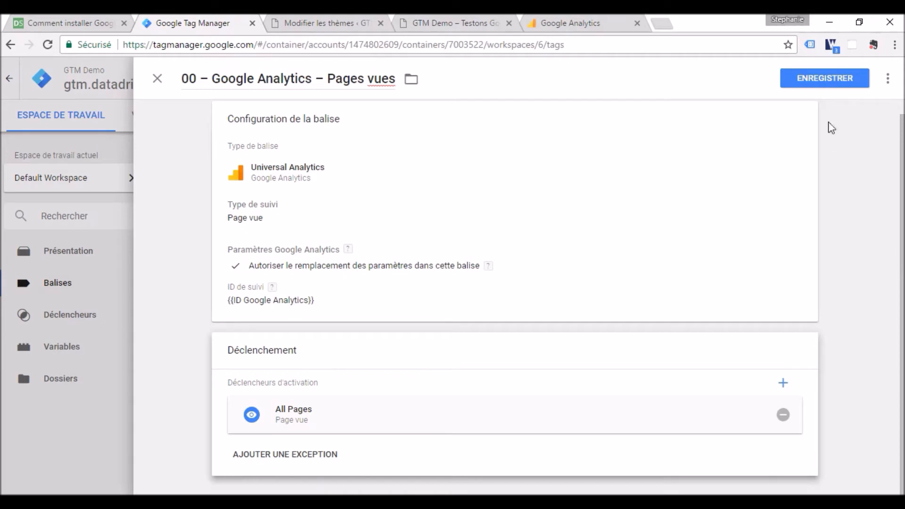
{"action": "left_click", "coordinate": [825, 87]}
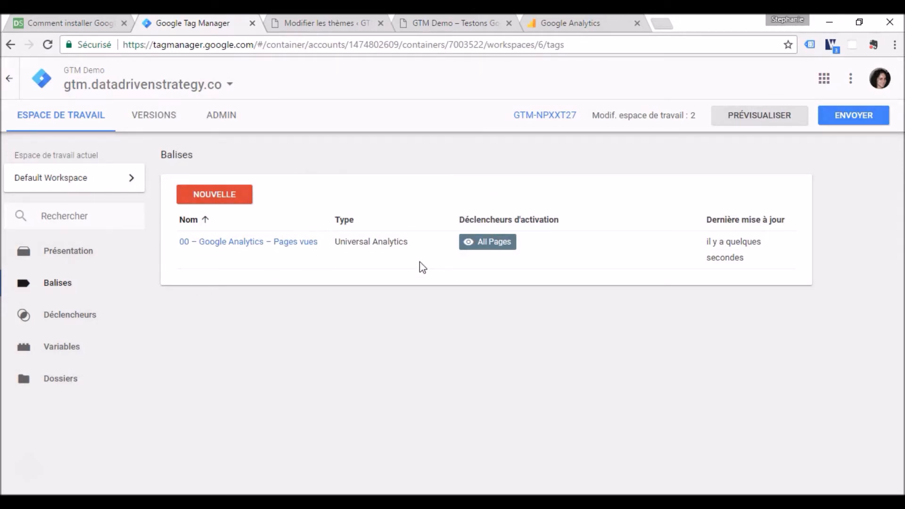
- Read the article's note about unpublished tags, and compare its tag list with the one in Google Tag Manager
{"action": "left_click", "coordinate": [72, 25]}
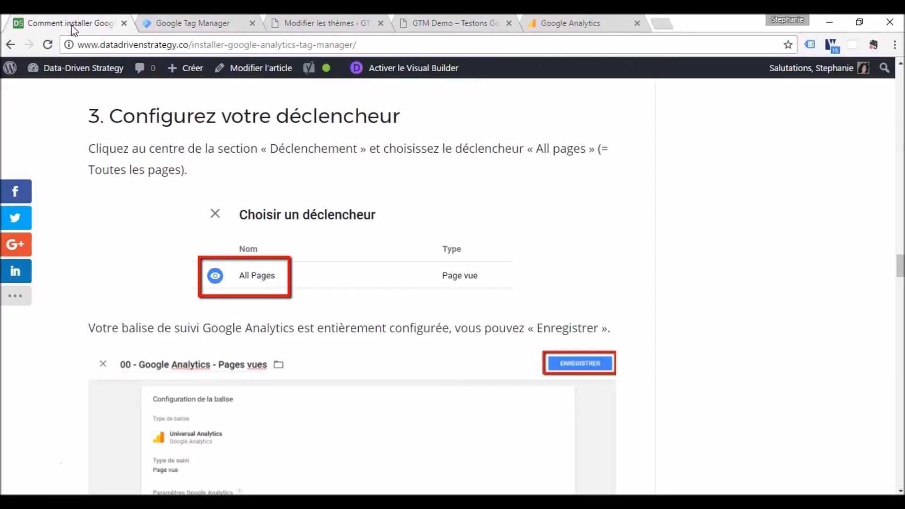
{"action": "scroll", "coordinate": [597, 260], "scroll_direction": "down", "scroll_amount": 5}
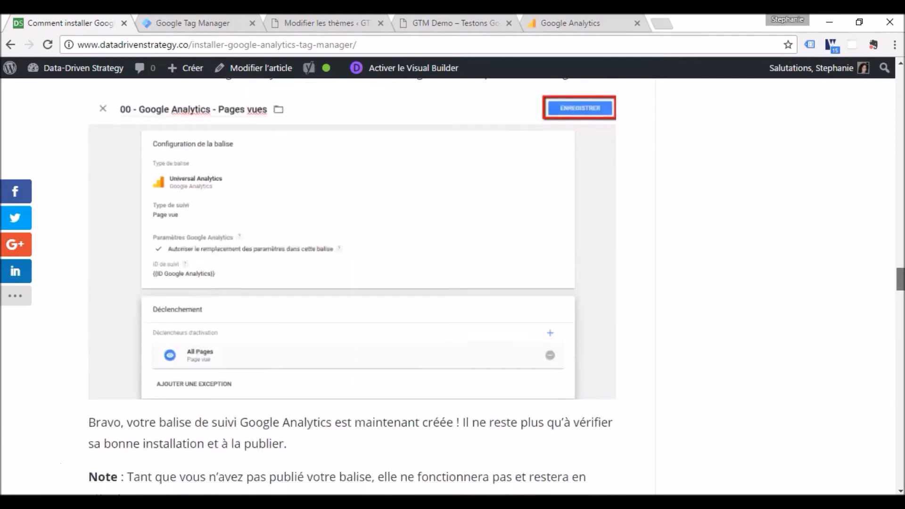
{"action": "scroll", "coordinate": [352, 289], "scroll_direction": "down", "scroll_amount": 5}
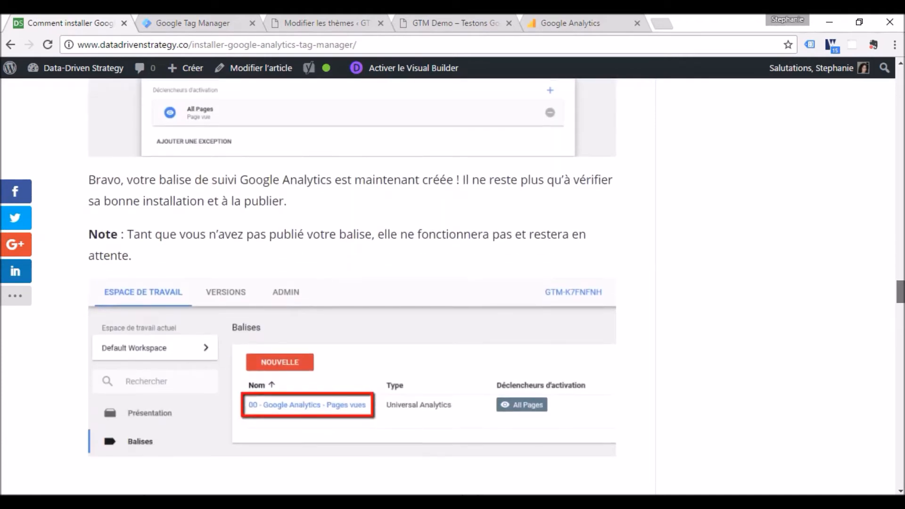
{"action": "scroll", "coordinate": [352, 287], "scroll_direction": "down", "scroll_amount": 1}
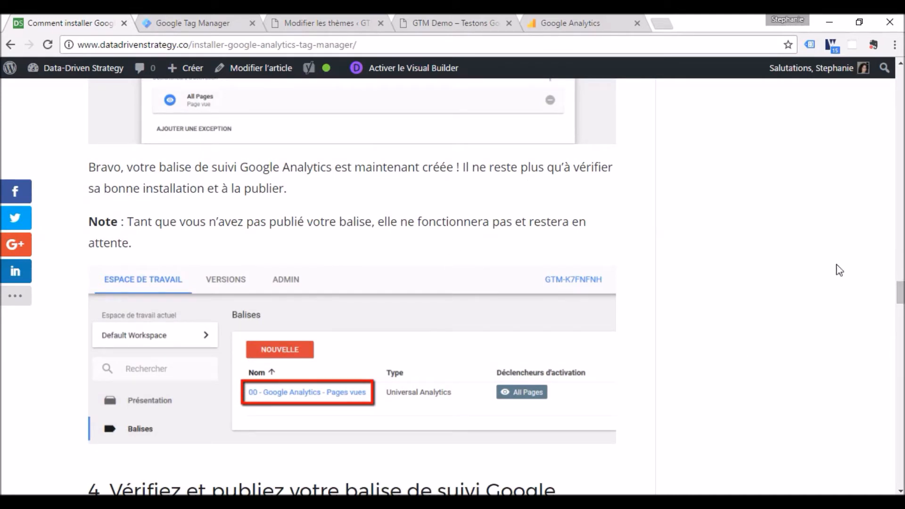
{"action": "left_click_drag", "start_coordinate": [904, 292], "coordinate": [903, 294]}
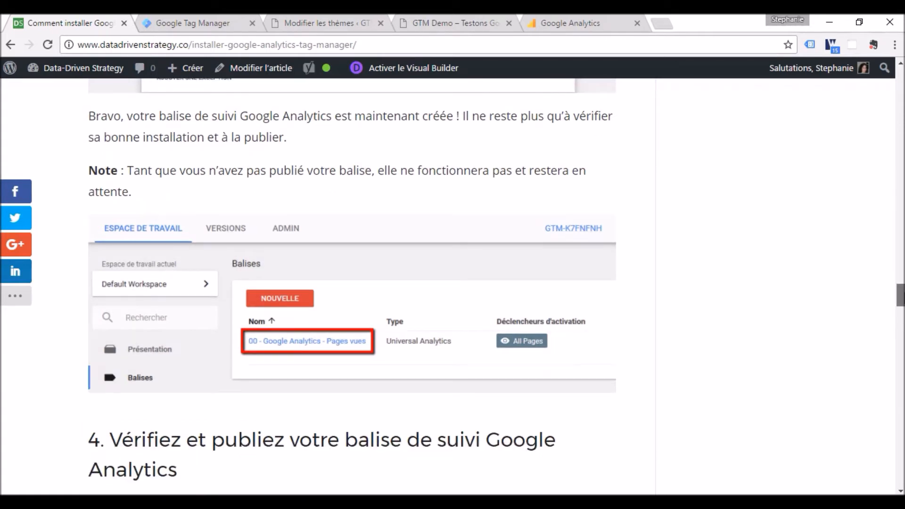
{"action": "left_click_drag", "start_coordinate": [903, 295], "coordinate": [903, 294]}
{"action": "left_click", "coordinate": [194, 23]}
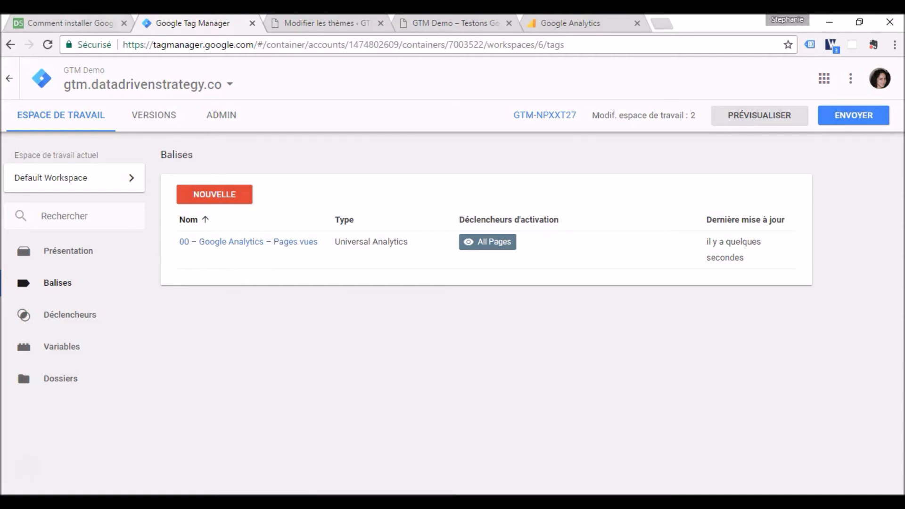
- Switch back to the article and read section 4, step 1, on checking the tag in preview mode
{"action": "left_click", "coordinate": [74, 20]}
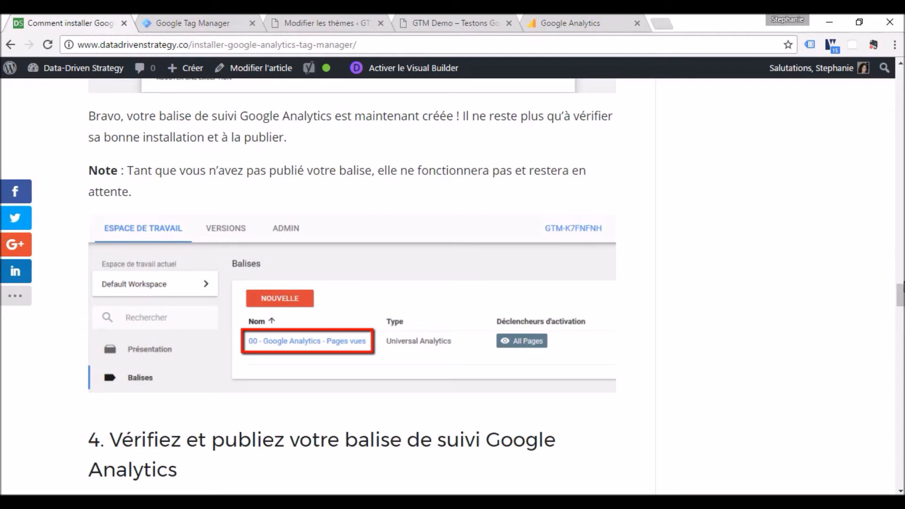
{"action": "scroll", "coordinate": [352, 282], "scroll_direction": "down", "scroll_amount": 3}
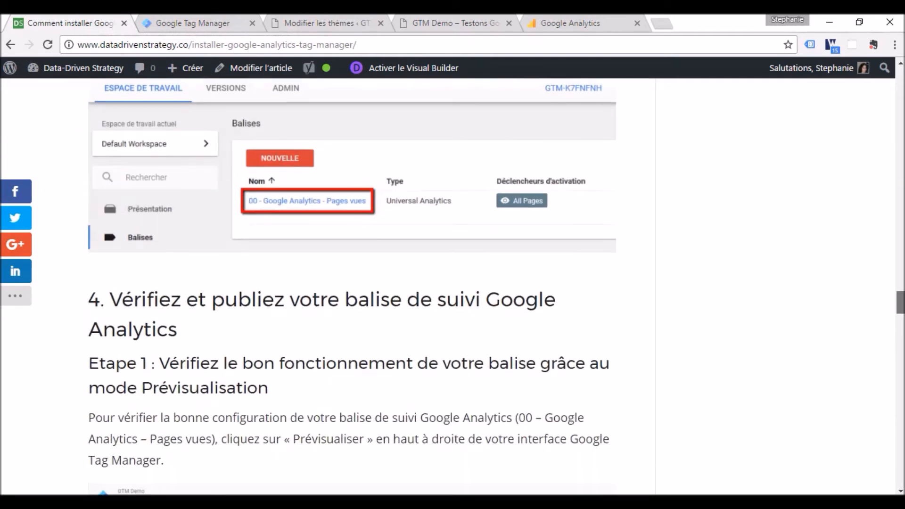
{"action": "scroll", "coordinate": [352, 283], "scroll_direction": "down", "scroll_amount": 2}
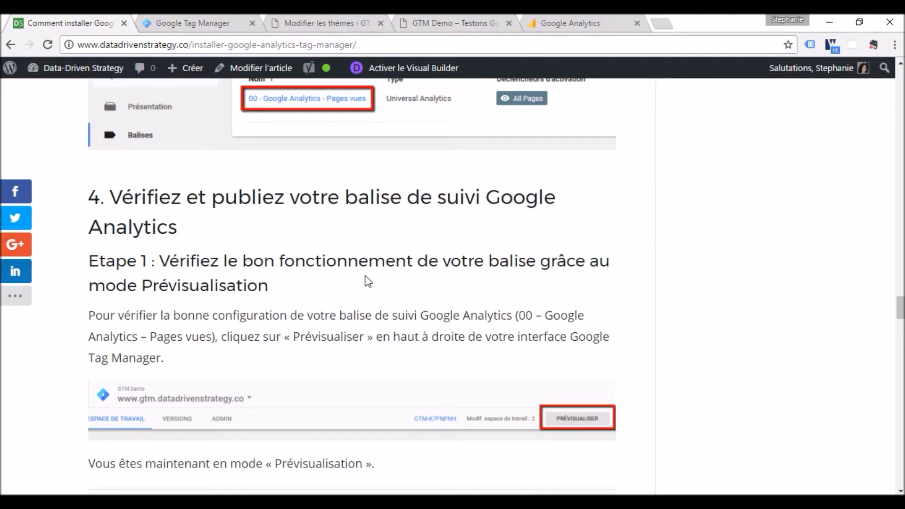
{"action": "scroll", "coordinate": [900, 309], "scroll_direction": "down", "scroll_amount": 1}
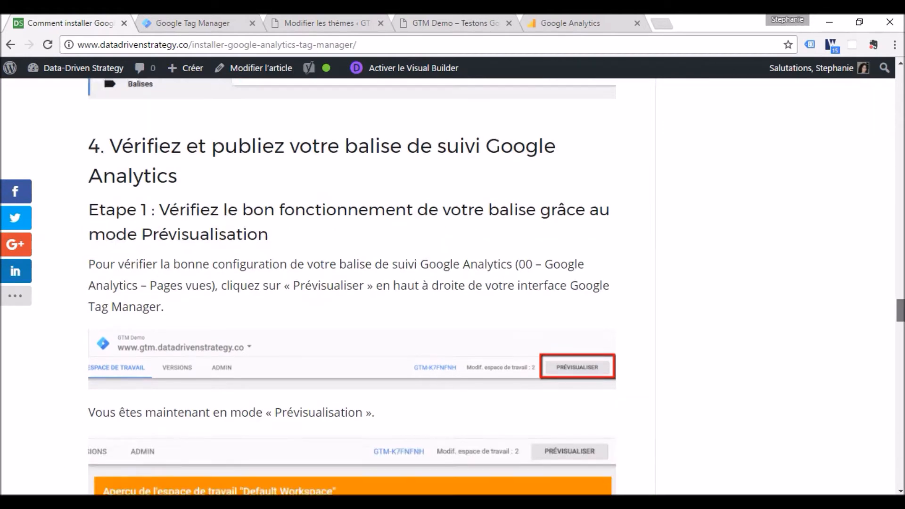
{"action": "scroll", "coordinate": [900, 311], "scroll_direction": "down", "scroll_amount": 2}
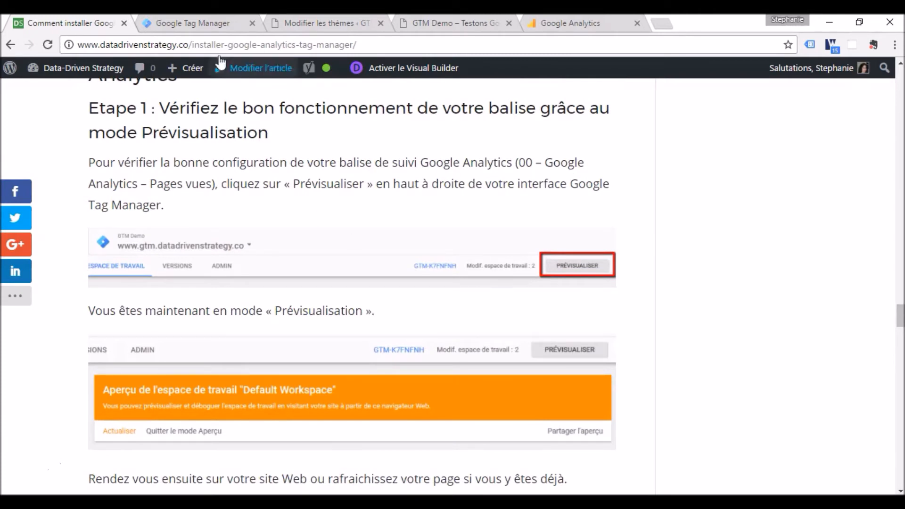
- Start preview mode for the Default Workspace in Google Tag Manager and reload the GTM Demo site's home page
{"action": "left_click", "coordinate": [209, 24]}
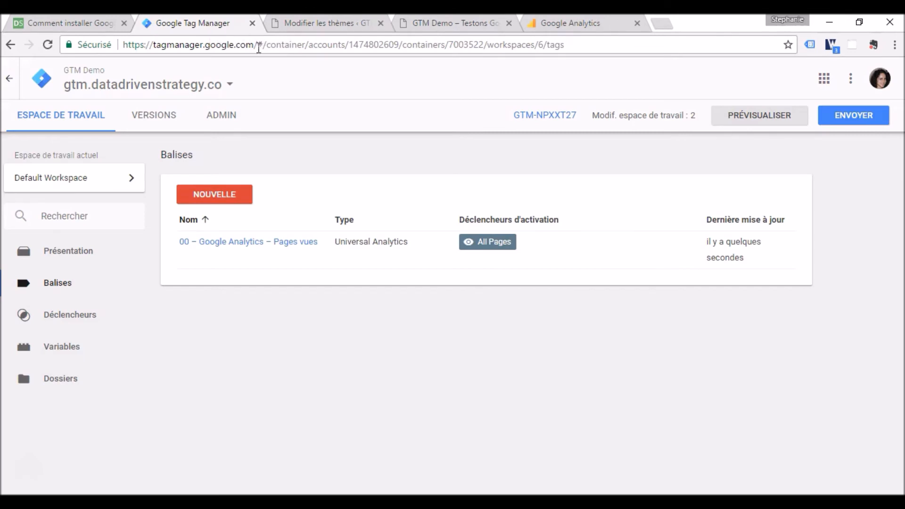
{"action": "left_click", "coordinate": [755, 121]}
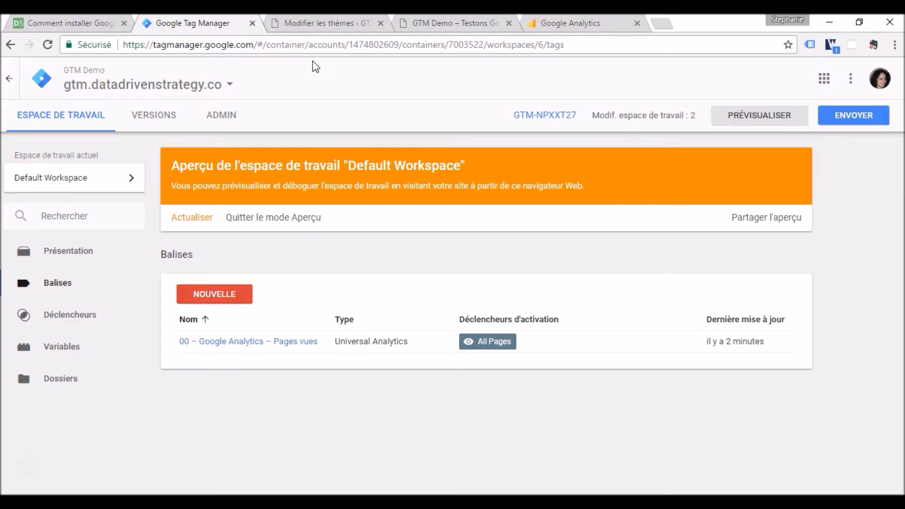
{"action": "left_click", "coordinate": [443, 21]}
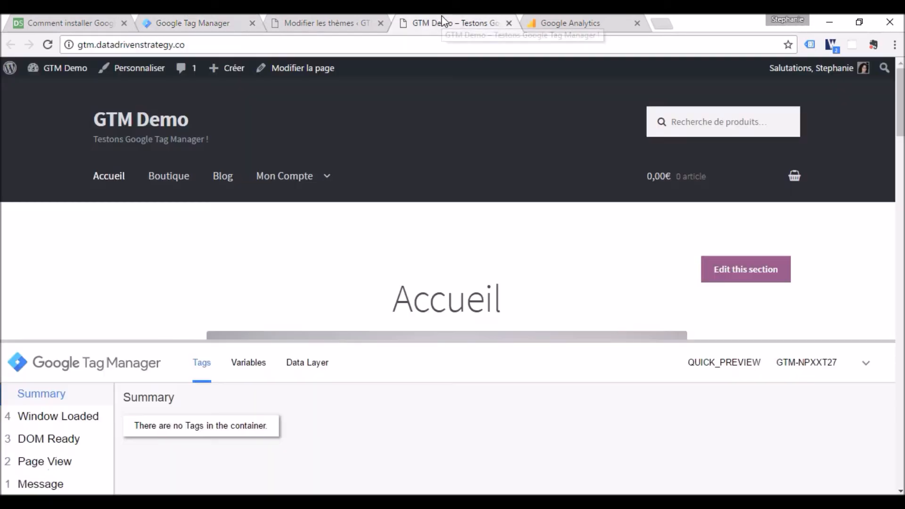
{"action": "left_click", "coordinate": [49, 49]}
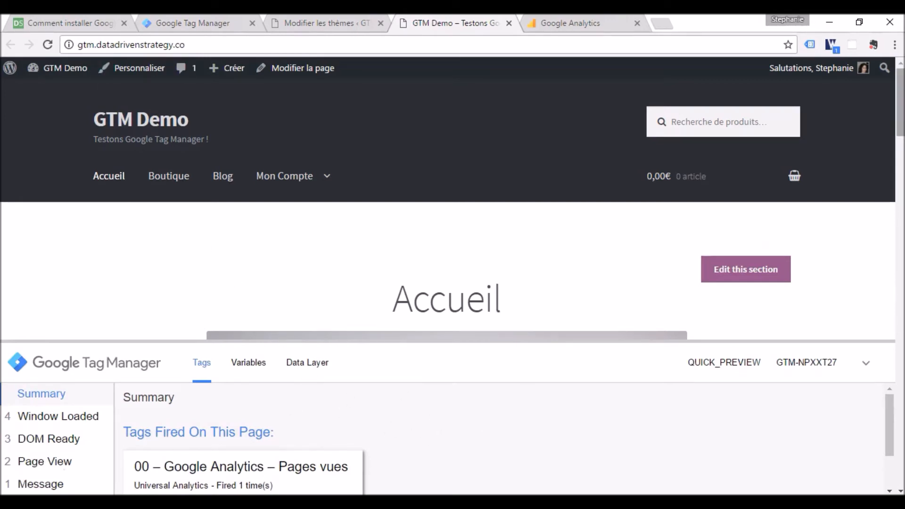
- Examine the debug panel's summary on the demo site, highlighting the heading "Tags Fired On This Page"
{"action": "scroll", "coordinate": [900, 103], "scroll_direction": "down", "scroll_amount": 1}
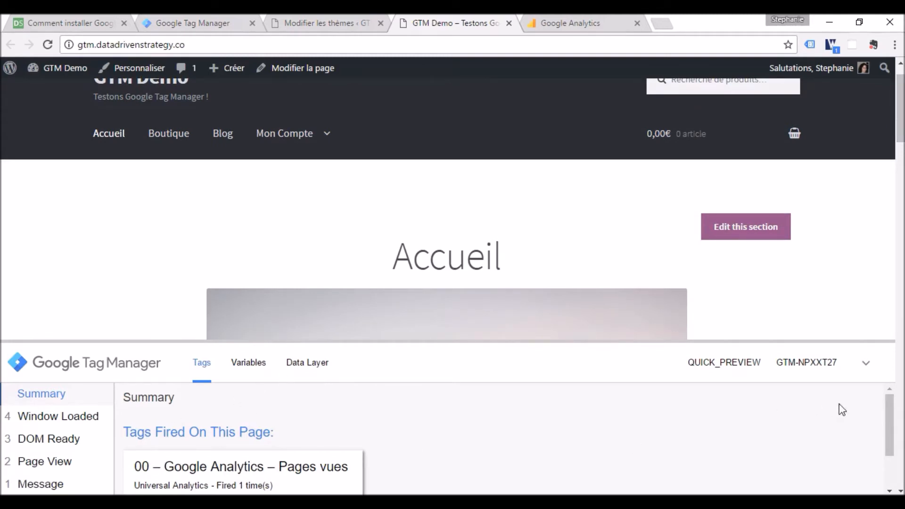
{"action": "left_click_drag", "start_coordinate": [894, 439], "coordinate": [894, 445]}
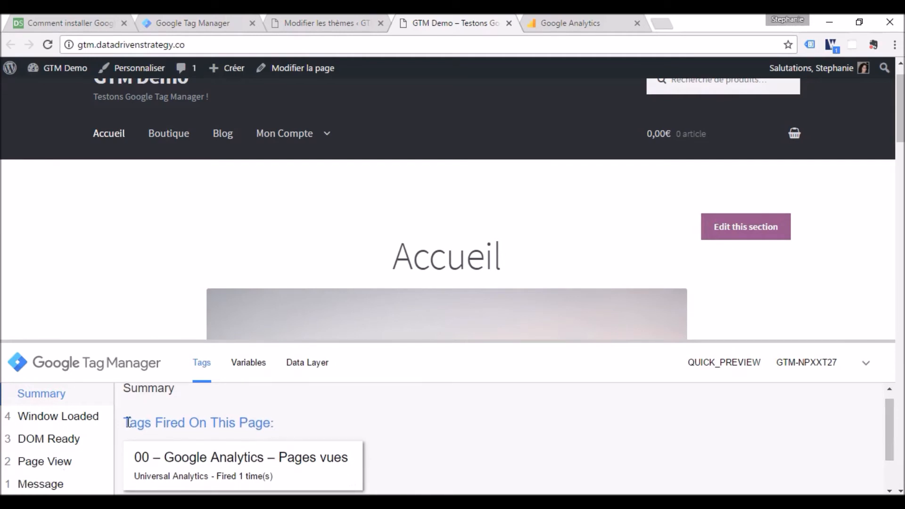
{"action": "left_click_drag", "start_coordinate": [122, 422], "coordinate": [272, 421]}
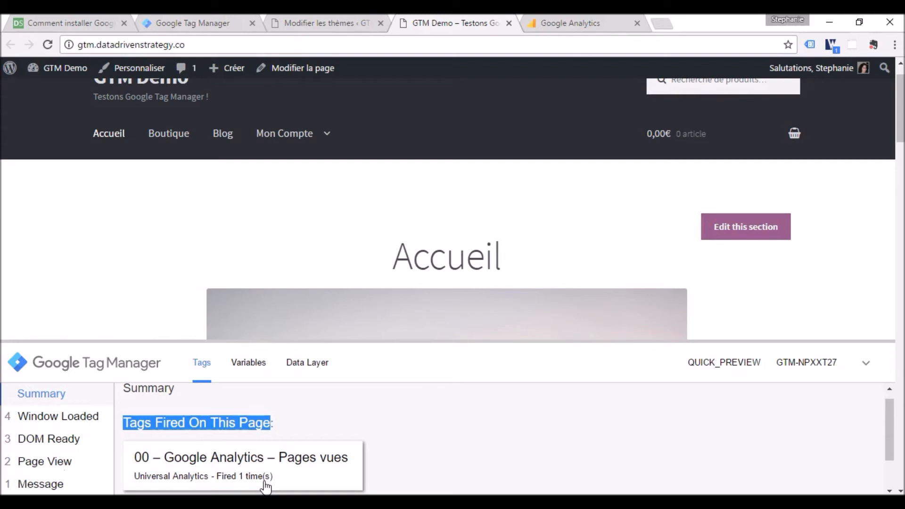
- Read the article's explanation of fired and not fired tags, and return to Google Tag Manager
{"action": "left_click", "coordinate": [92, 24]}
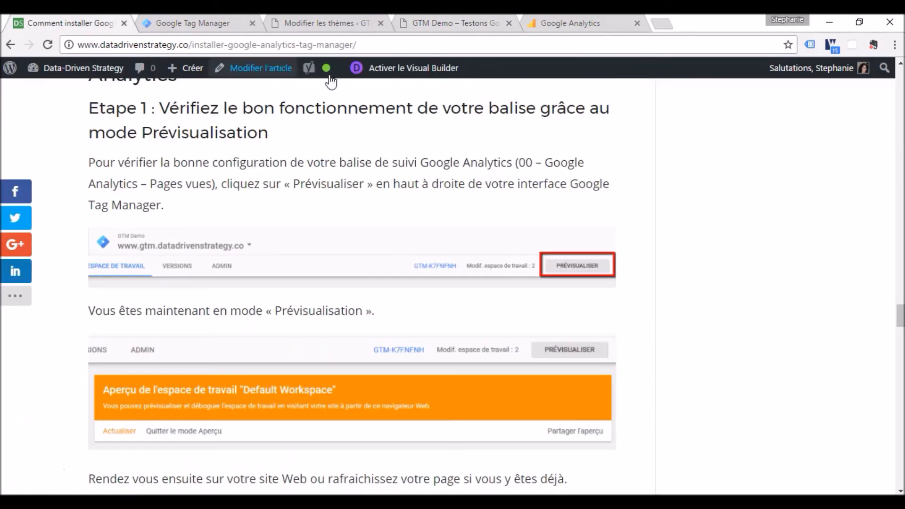
{"action": "left_click_drag", "start_coordinate": [903, 308], "coordinate": [903, 330]}
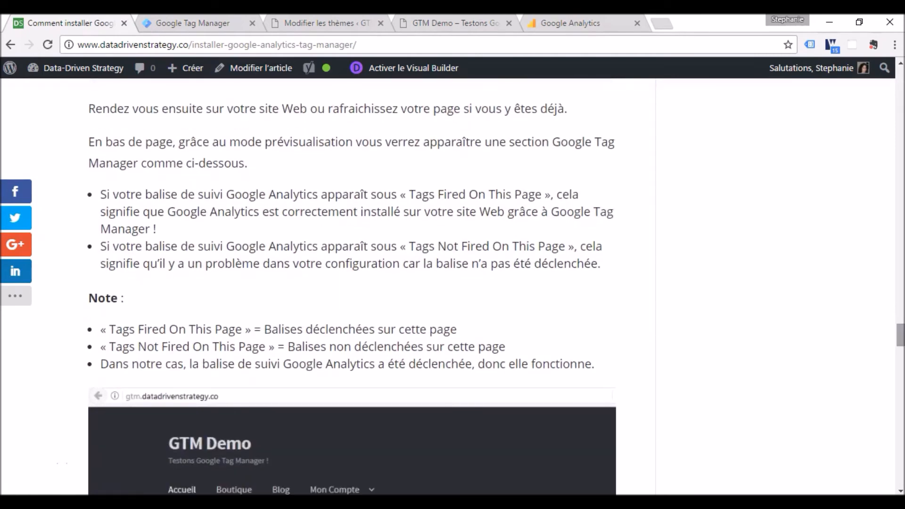
{"action": "left_click", "coordinate": [193, 23]}
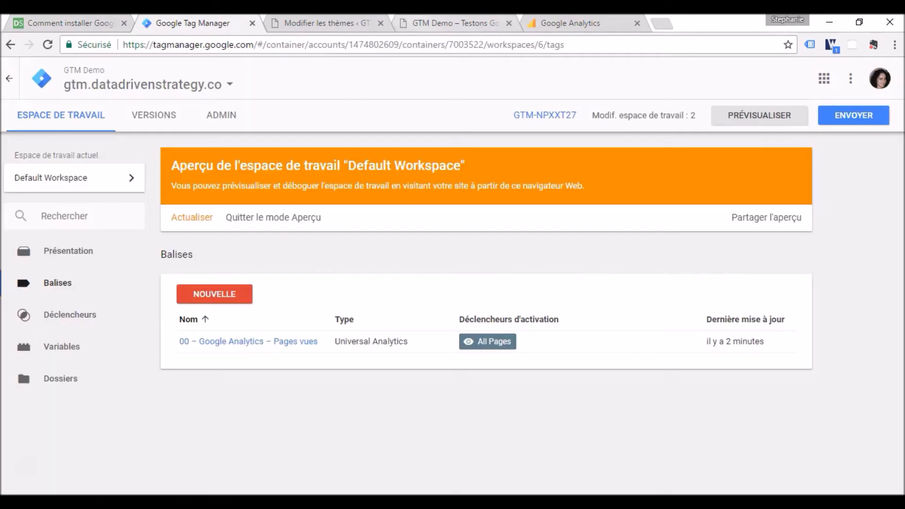
- Examine the demo site's debug panel below the fired tags and highlight the heading "Tags Not Fired On This Page"
{"action": "left_click", "coordinate": [420, 24]}
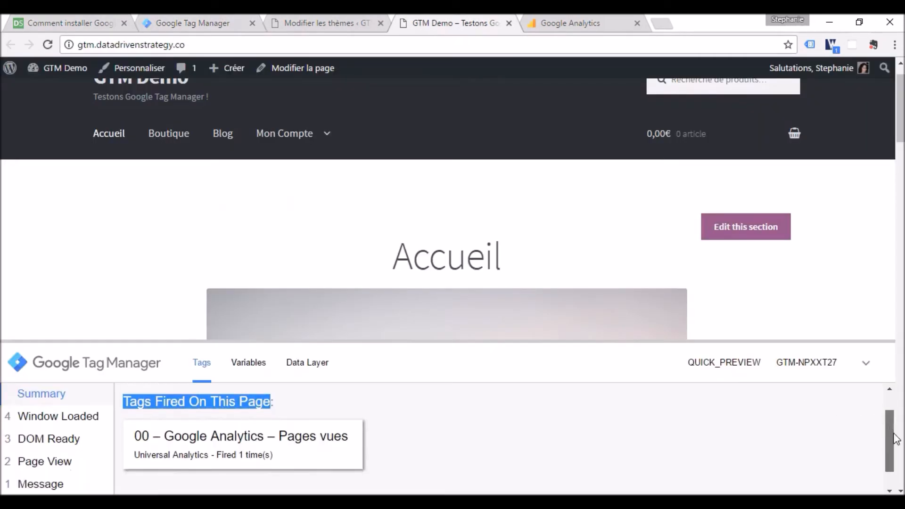
{"action": "scroll", "coordinate": [895, 438], "scroll_direction": "down", "scroll_amount": 1}
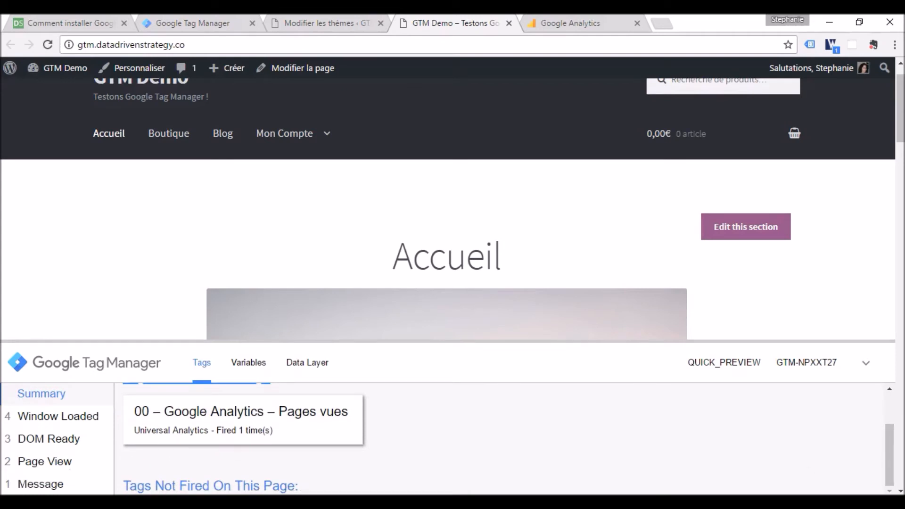
{"action": "left_click_drag", "start_coordinate": [126, 485], "coordinate": [295, 480]}
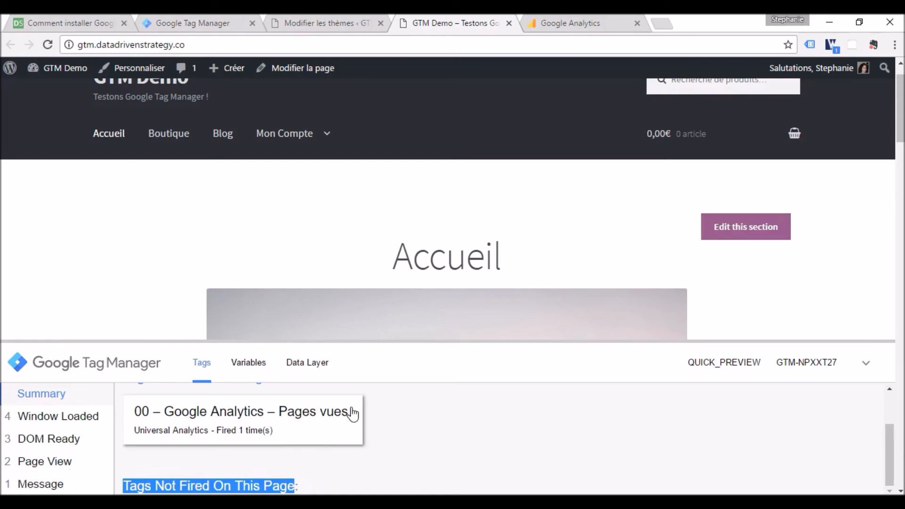
- Consult the article's step 2 on publishing the tag, and exit preview mode in Google Tag Manager
{"action": "left_click", "coordinate": [64, 22]}
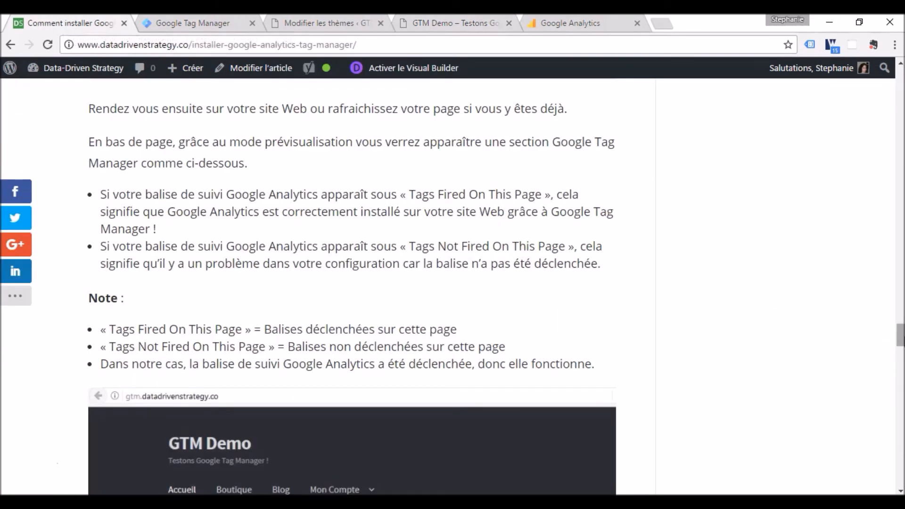
{"action": "scroll", "coordinate": [352, 286], "scroll_direction": "down", "scroll_amount": 10}
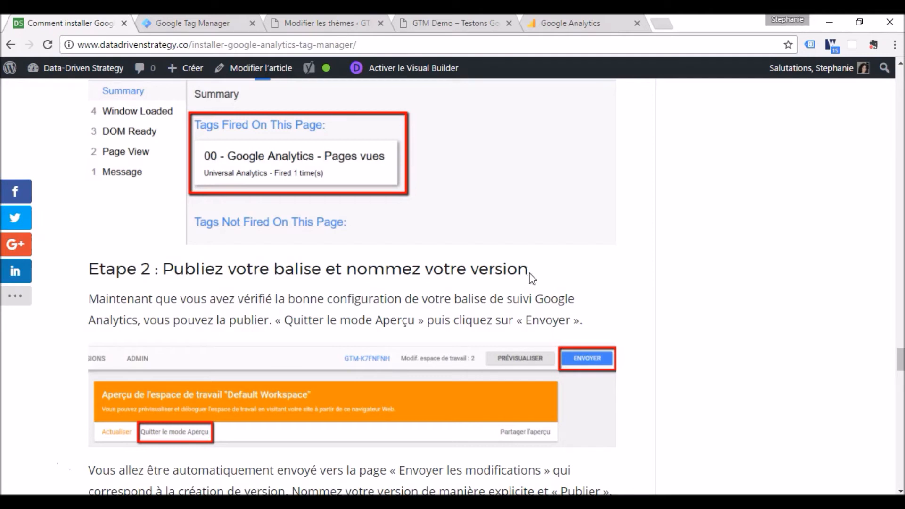
{"action": "left_click", "coordinate": [238, 22]}
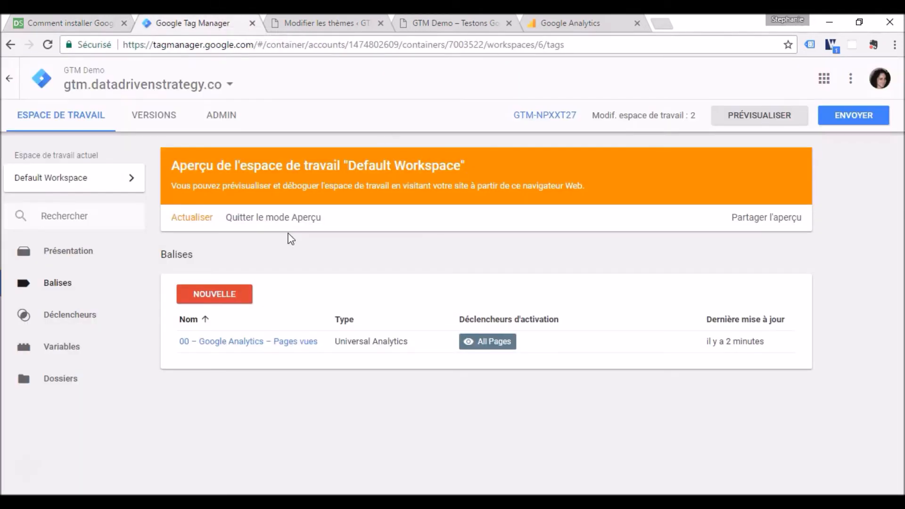
{"action": "left_click", "coordinate": [281, 219]}
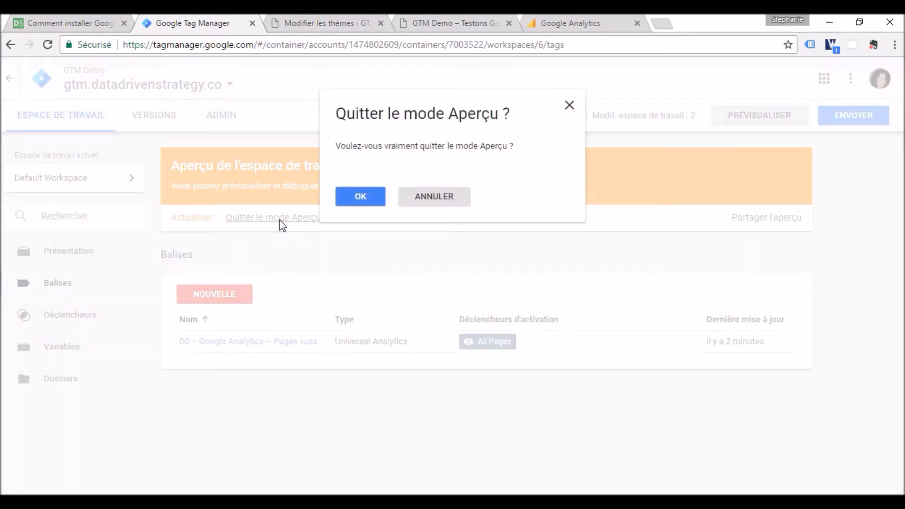
{"action": "left_click", "coordinate": [353, 202]}
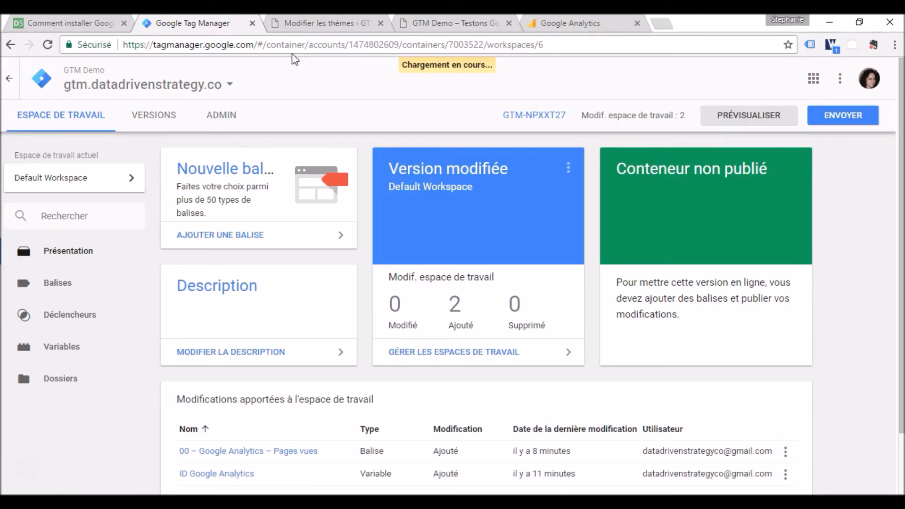
- Look at the submission form for the workspace changes, close it, and review the modifications listed in the workspace overview
{"action": "left_click", "coordinate": [840, 122]}
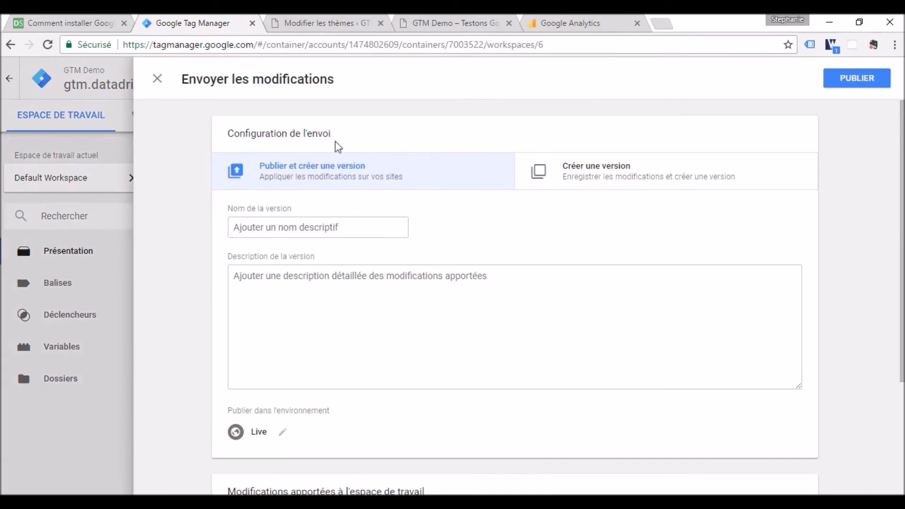
{"action": "left_click", "coordinate": [157, 79]}
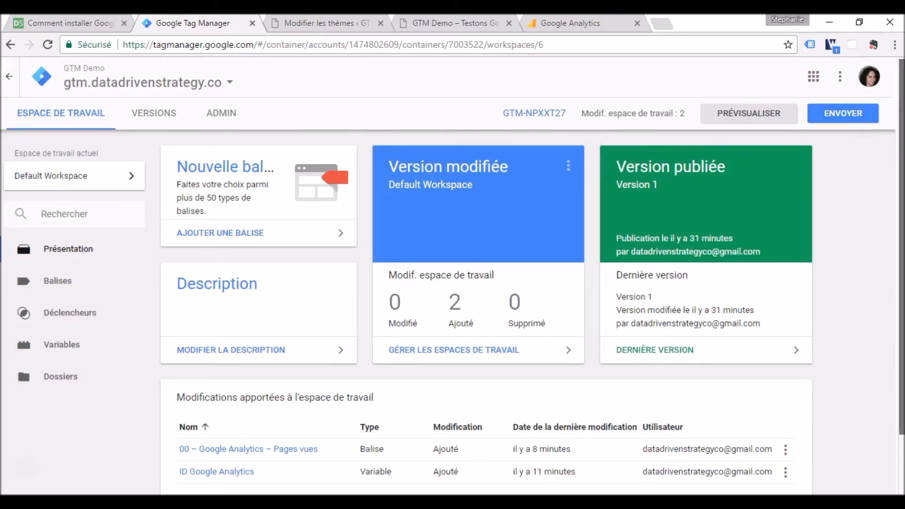
{"action": "scroll", "coordinate": [890, 306], "scroll_direction": "down", "scroll_amount": 1}
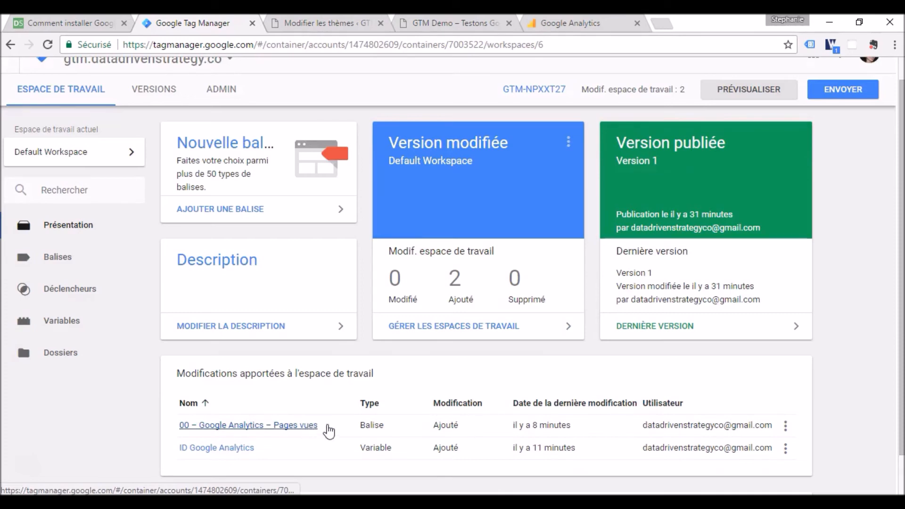
- Reopen the submission form and name the version "Ajout balise 00 – Google Analytics – Pages vues", copying the name from the article
{"action": "left_click", "coordinate": [836, 97]}
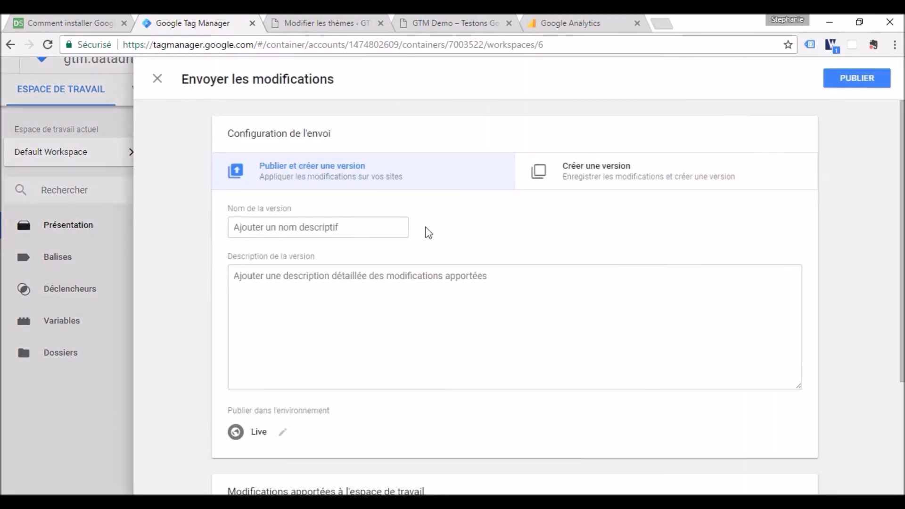
{"action": "left_click", "coordinate": [364, 222]}
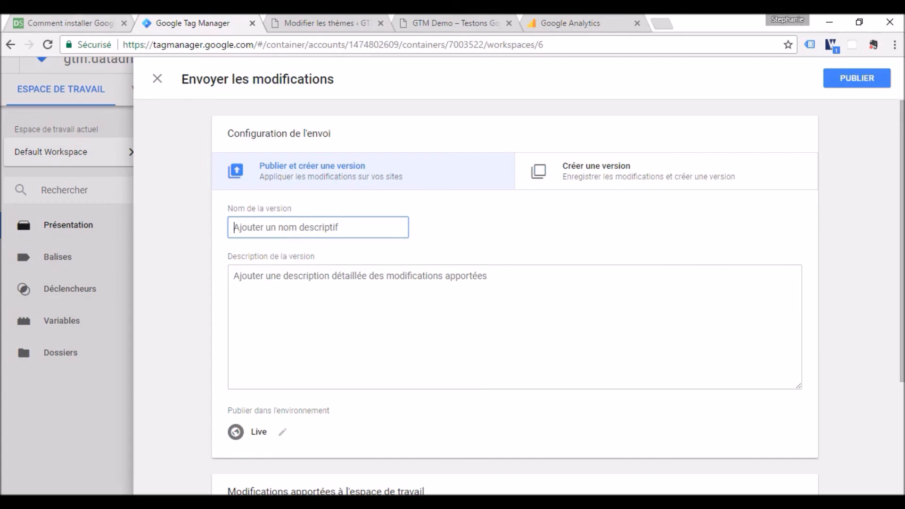
{"action": "left_click", "coordinate": [85, 19]}
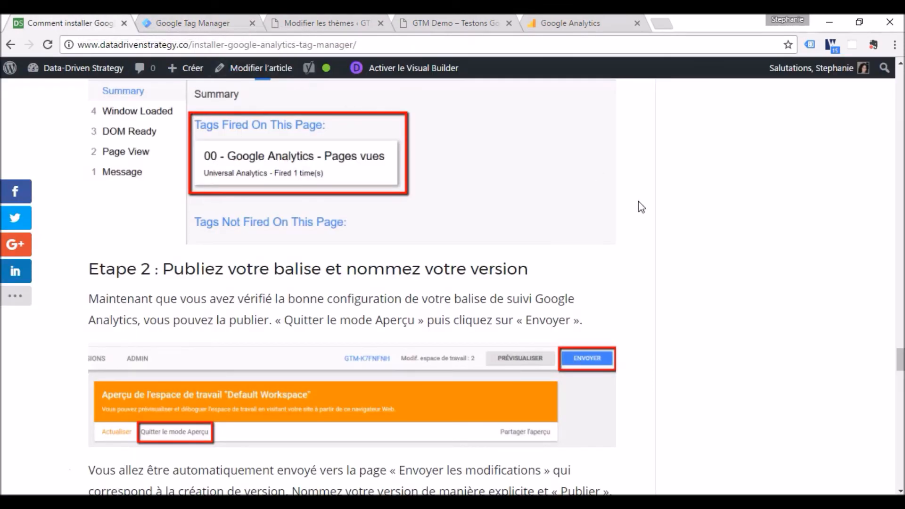
{"action": "mouse_move", "coordinate": [900, 363]}
{"action": "left_mouse_down"}
{"action": "mouse_move", "coordinate": [900, 395]}
{"action": "mouse_move", "coordinate": [902, 378]}
{"action": "left_mouse_up"}
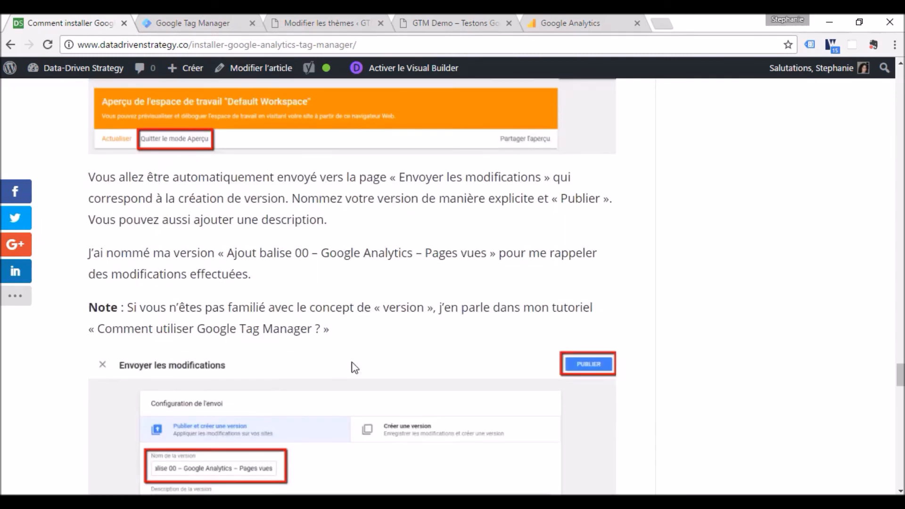
{"action": "left_click_drag", "start_coordinate": [230, 250], "coordinate": [486, 252]}
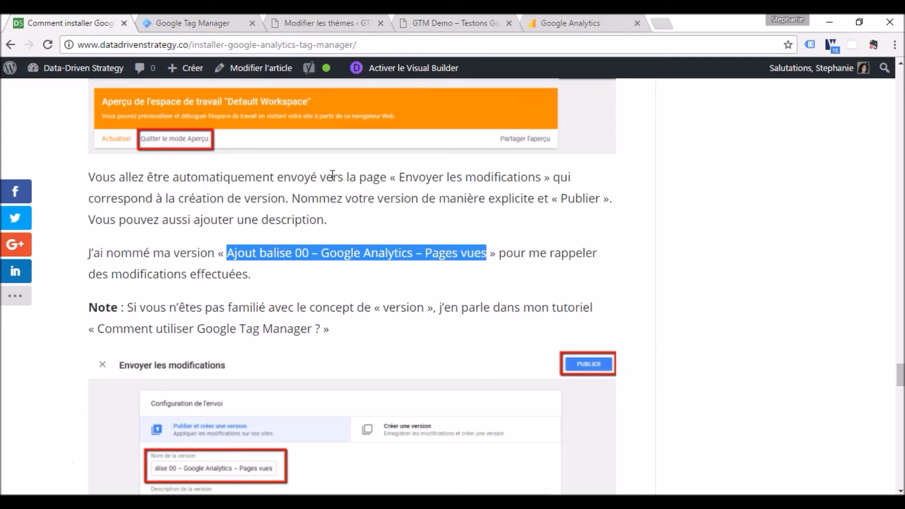
{"action": "left_click", "coordinate": [250, 23]}
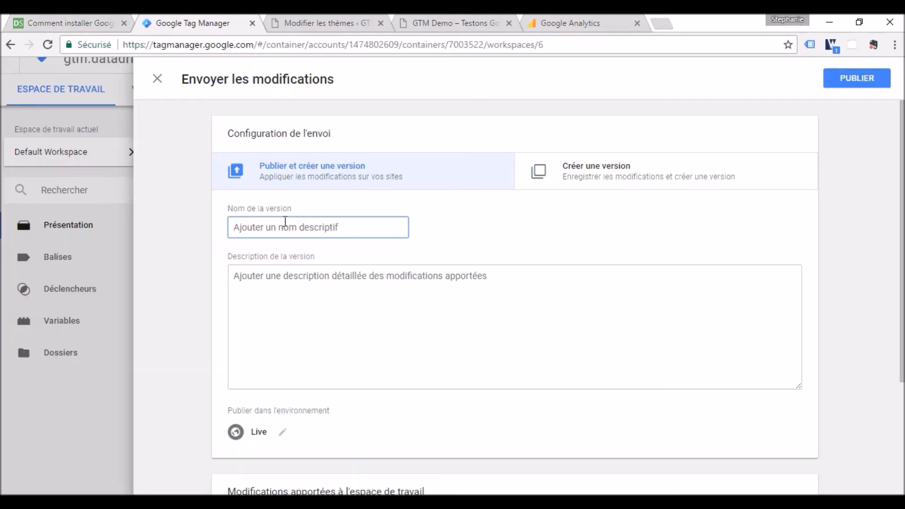
{"action": "type", "text": "Balise 00 – Google Analytics – Pages vues"}
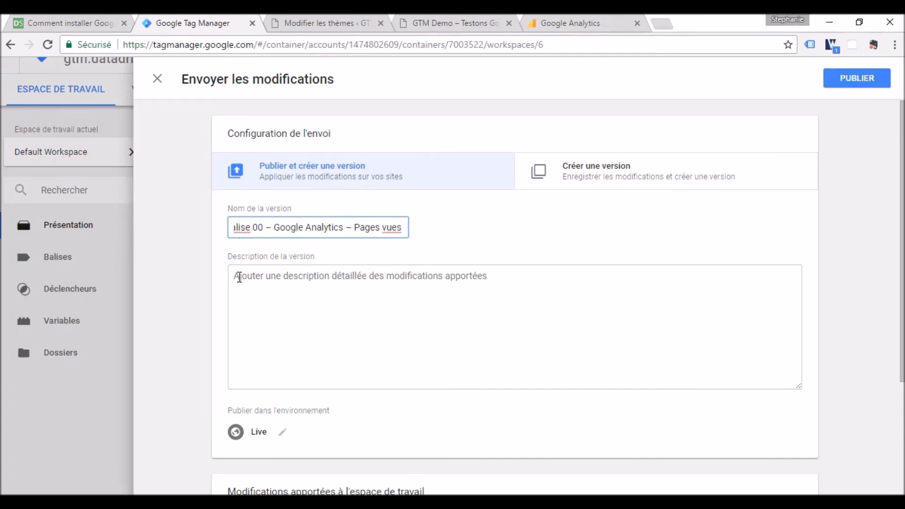
- Review the workspace modifications included in the new version and publish it to the Live environment
{"action": "left_click_drag", "start_coordinate": [900, 230], "coordinate": [898, 333]}
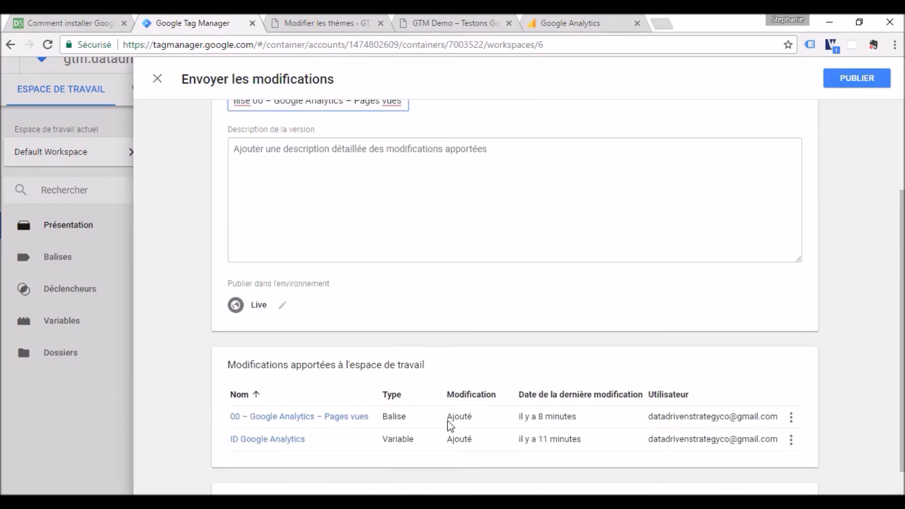
{"action": "left_click_drag", "start_coordinate": [898, 293], "coordinate": [896, 202]}
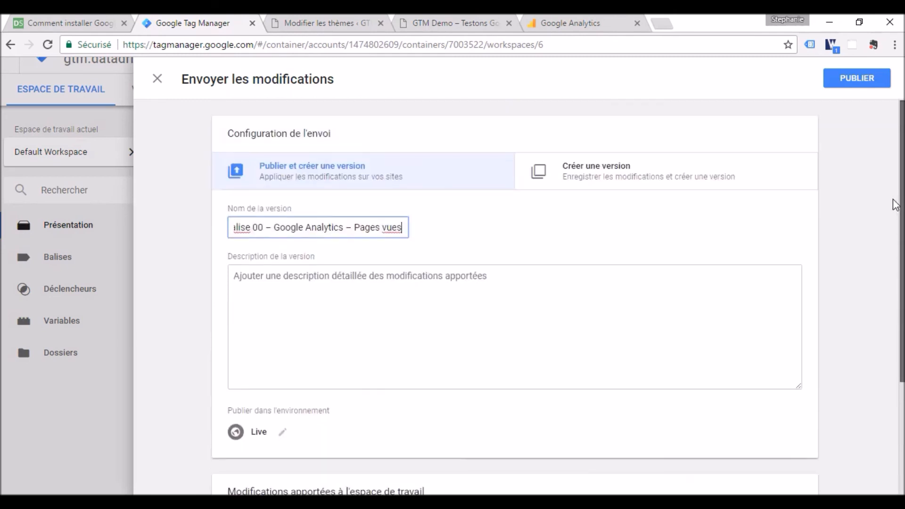
{"action": "left_click", "coordinate": [852, 84]}
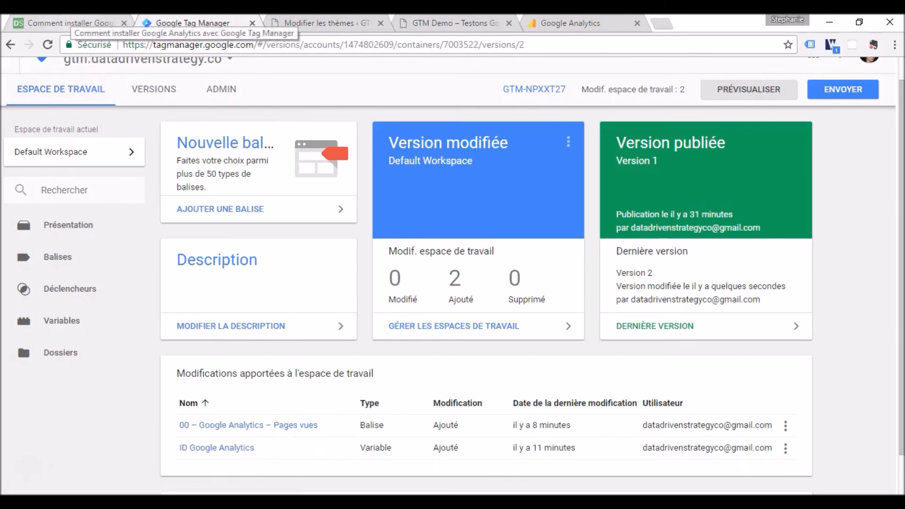
- Return to the article and read step 3 on verifying data in Google Analytics, highlighting "100%"
{"action": "left_click", "coordinate": [70, 22]}
{"action": "scroll", "coordinate": [901, 367], "scroll_direction": "down", "scroll_amount": 10}
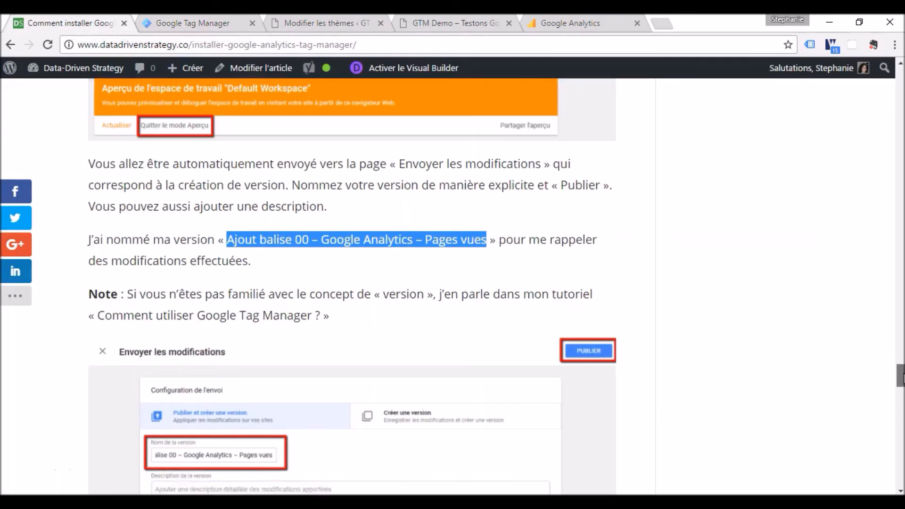
{"action": "scroll", "coordinate": [453, 283], "scroll_direction": "down", "scroll_amount": 7}
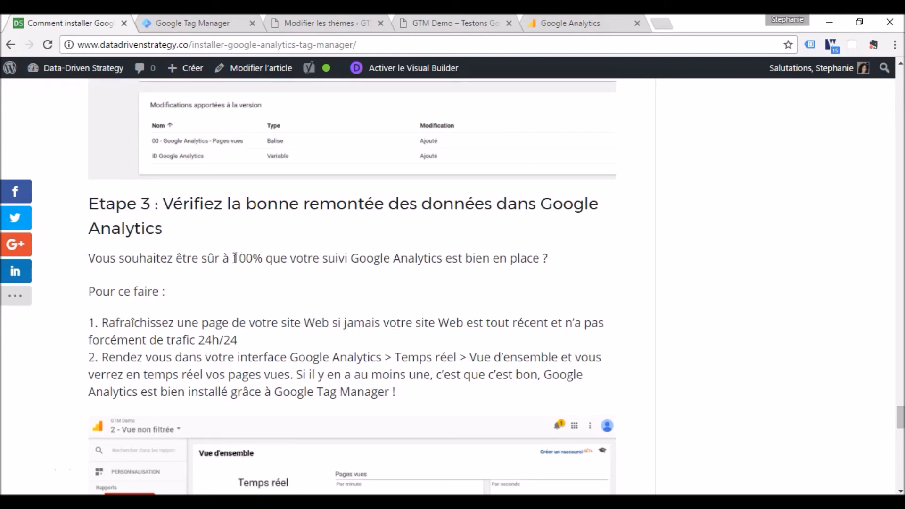
{"action": "left_click_drag", "start_coordinate": [232, 257], "coordinate": [263, 258]}
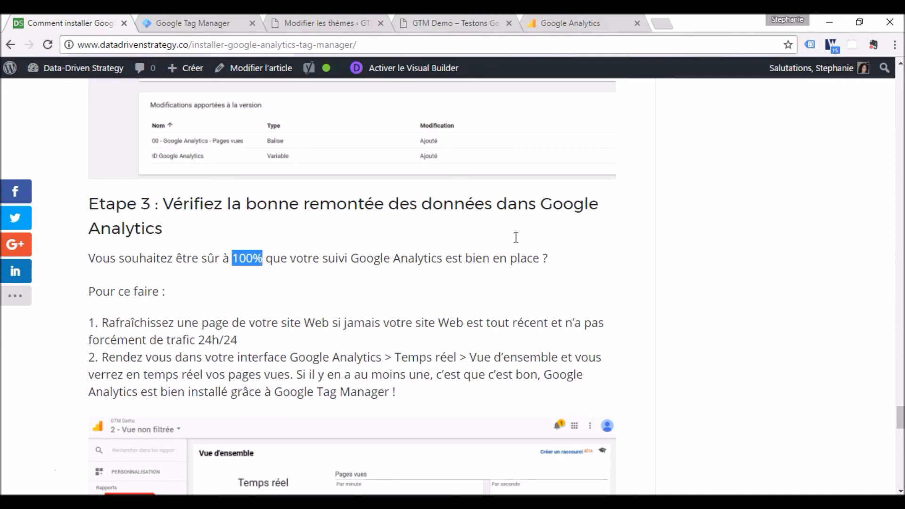
{"action": "scroll", "coordinate": [900, 417], "scroll_direction": "down", "scroll_amount": 1}
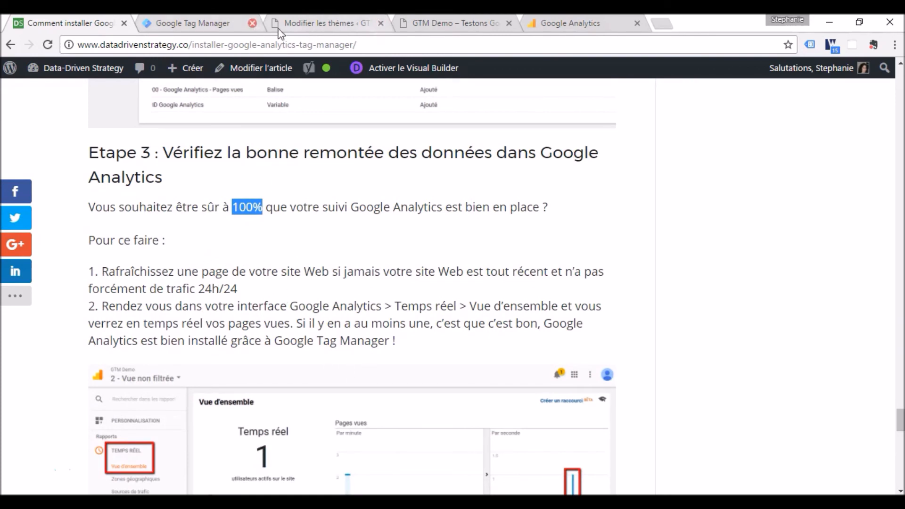
- Reload the GTM Demo home page and open the real-time overview report in Google Analytics to check the page views
{"action": "left_click", "coordinate": [421, 22]}
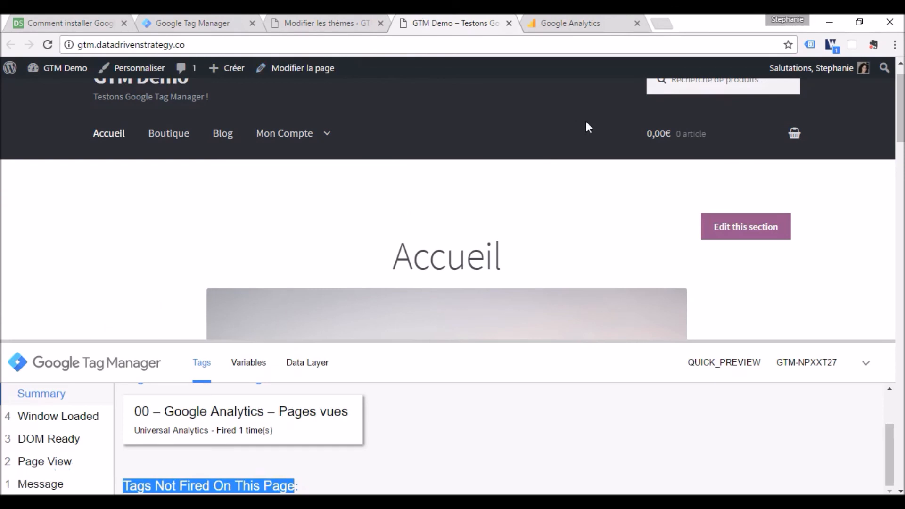
{"action": "left_click", "coordinate": [47, 44]}
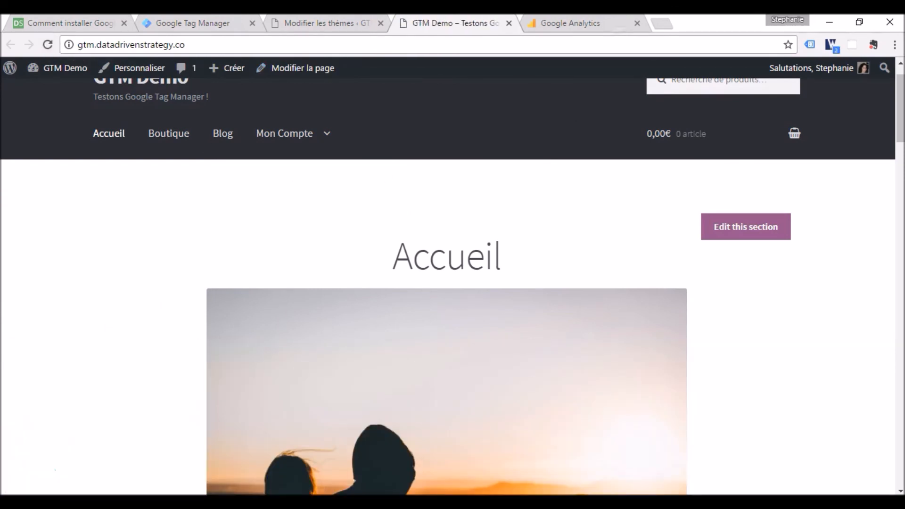
{"action": "left_click", "coordinate": [570, 22]}
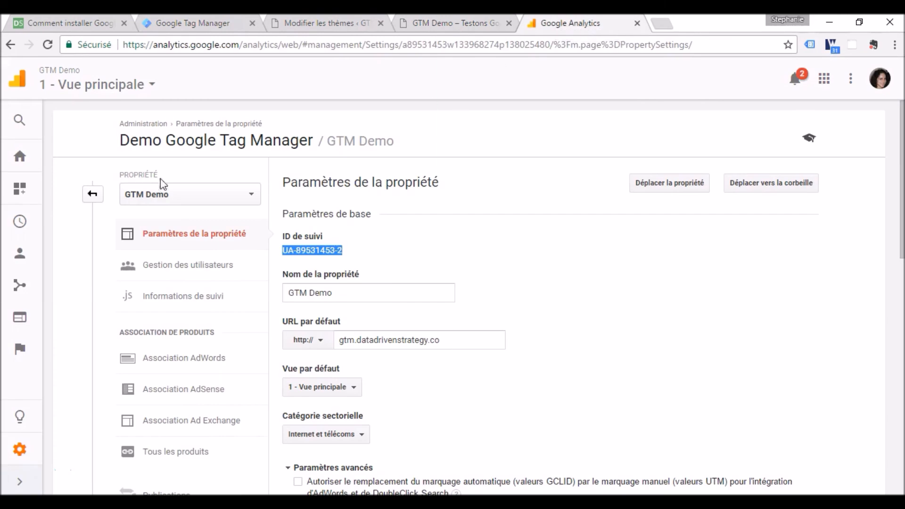
{"action": "left_click", "coordinate": [20, 228]}
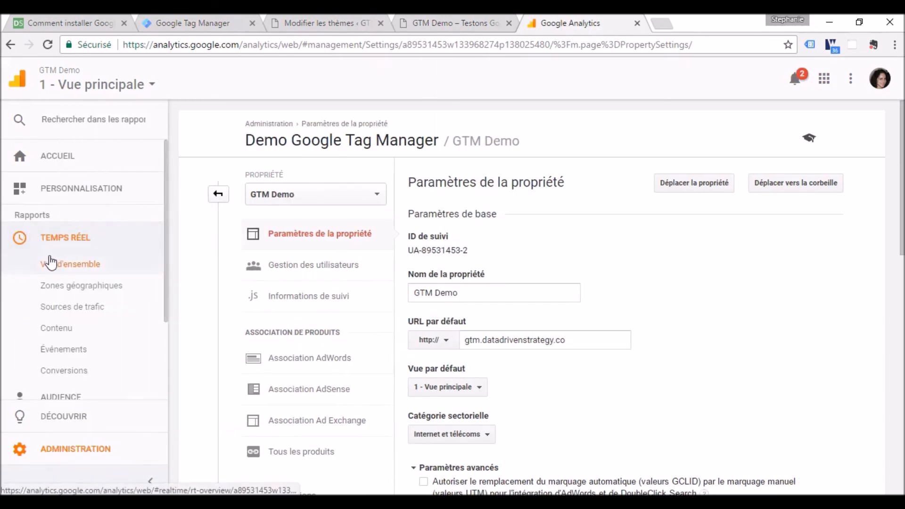
{"action": "left_click", "coordinate": [54, 265]}
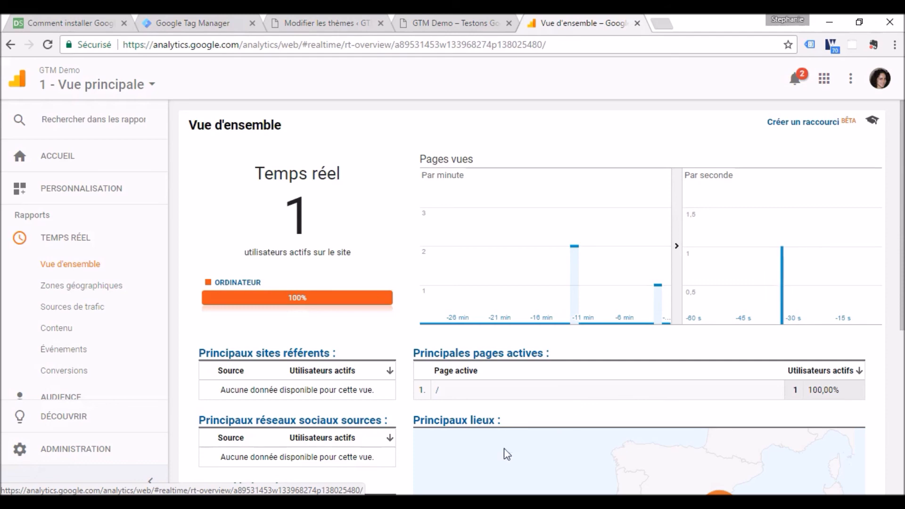
- Switch back to the article and read section 5 on removing the old Google Analytics tracking
{"action": "left_click", "coordinate": [79, 21]}
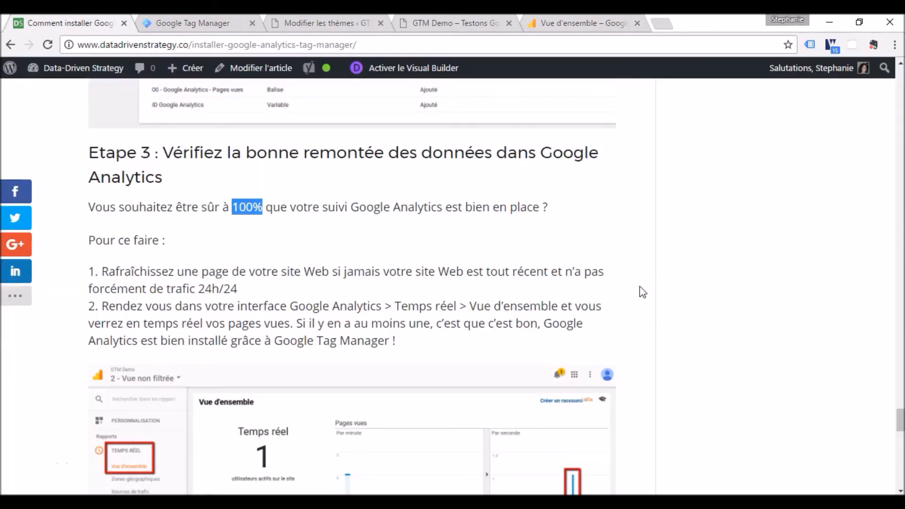
{"action": "left_click_drag", "start_coordinate": [900, 419], "coordinate": [900, 440]}
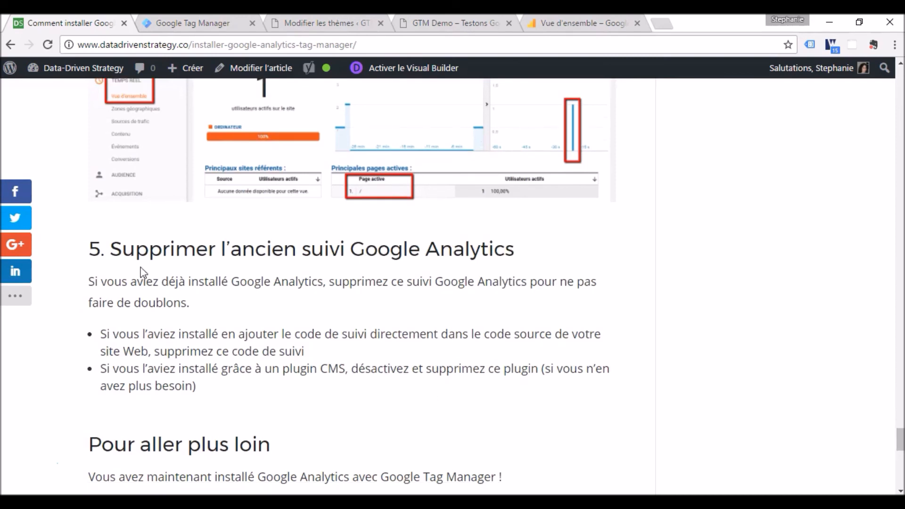